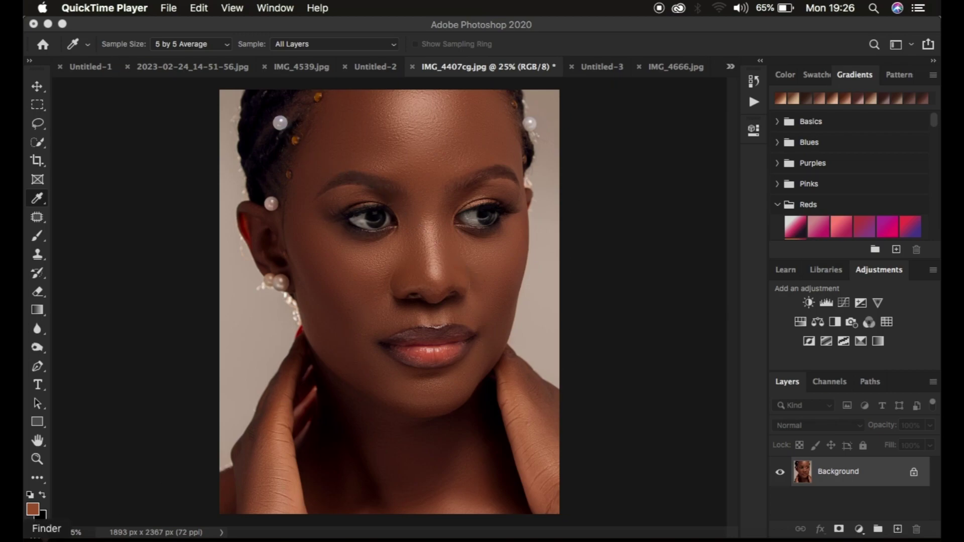
Place the reference portrait screenshot into the document and position it over the lower-left corner of the photo.
{"action": "left_click", "coordinate": [47, 540]}
{"action": "left_click_drag", "start_coordinate": [573, 109], "coordinate": [260, 385]}
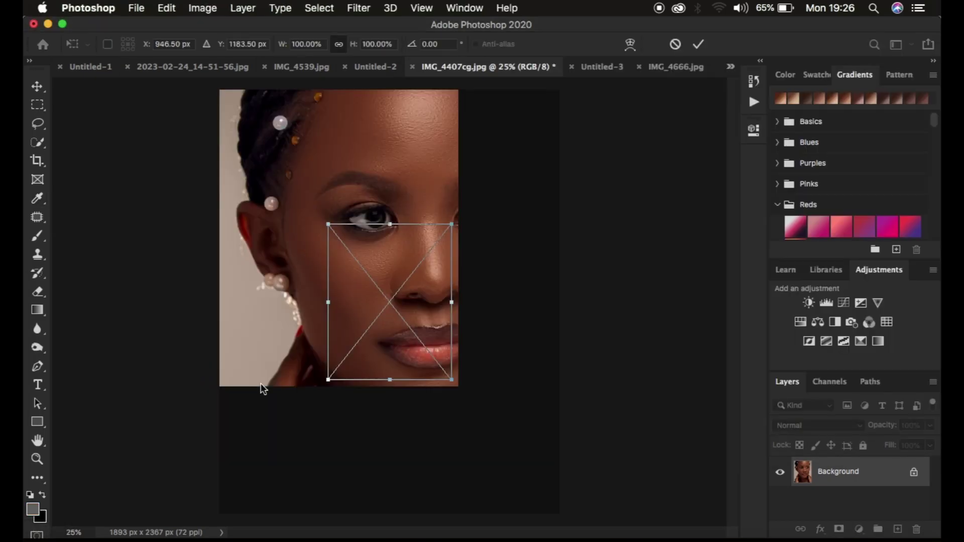
{"action": "left_click_drag", "start_coordinate": [376, 277], "coordinate": [271, 397]}
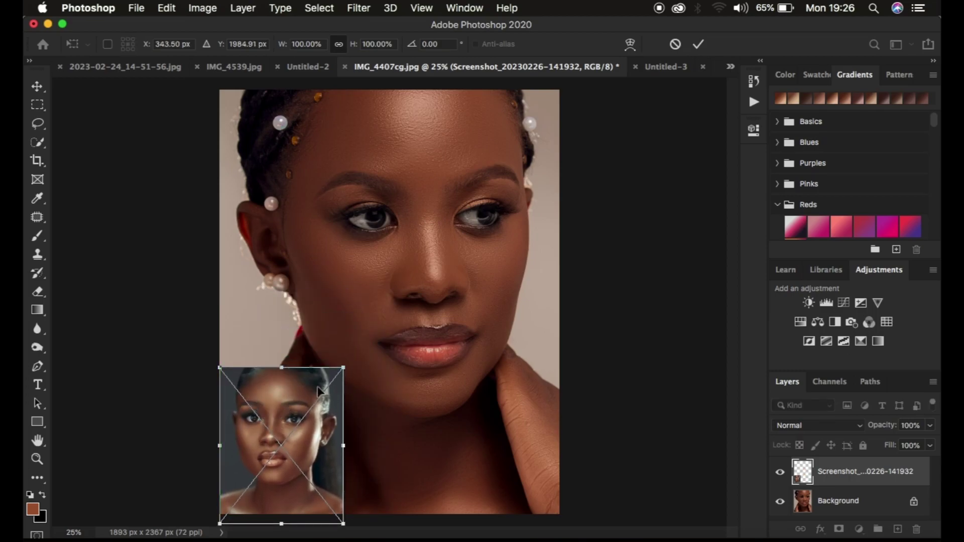
{"action": "key", "text": "Return"}
{"action": "key", "text": "i"}
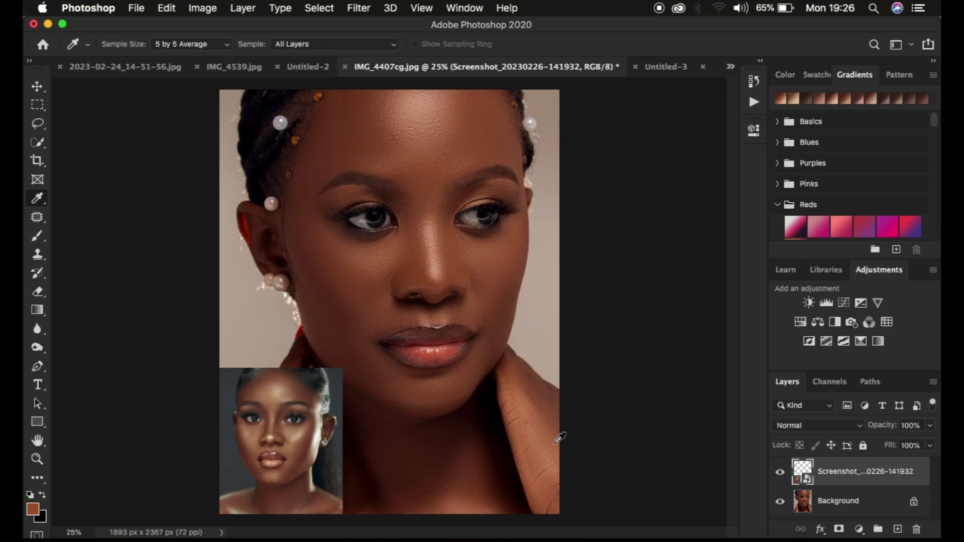
Add a Curves adjustment layer above the Background and use a 5 by 5 Average eyedropper sample size.
{"action": "left_click", "coordinate": [856, 503]}
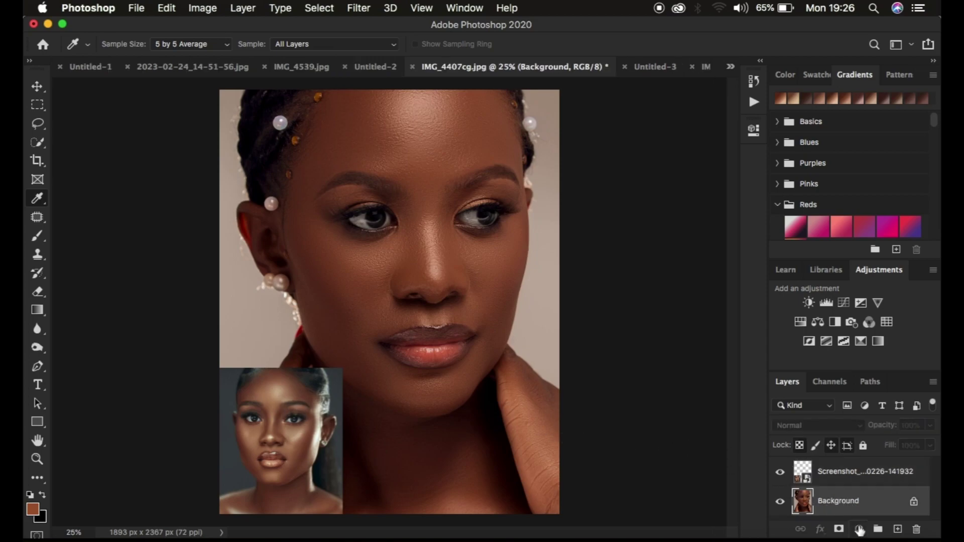
{"action": "left_click", "coordinate": [860, 530]}
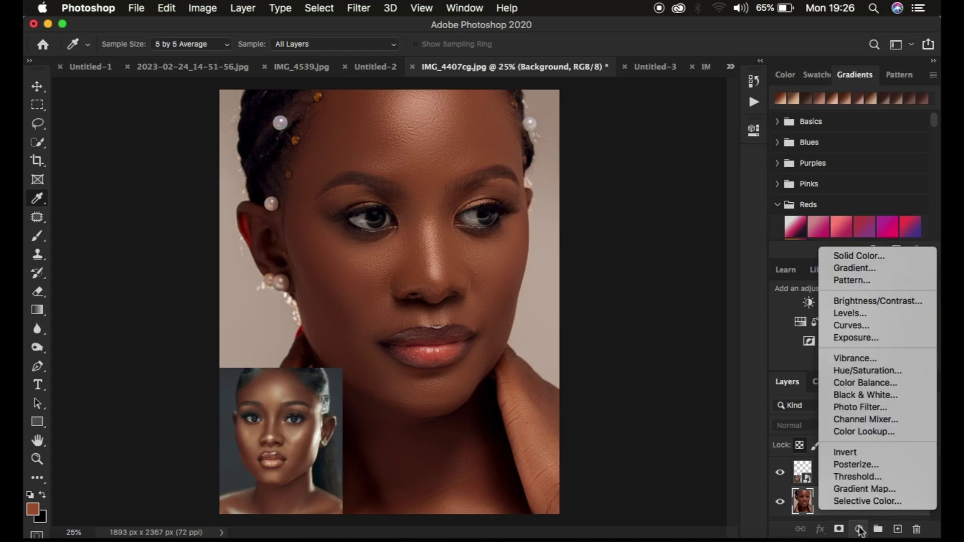
{"action": "left_click", "coordinate": [852, 326]}
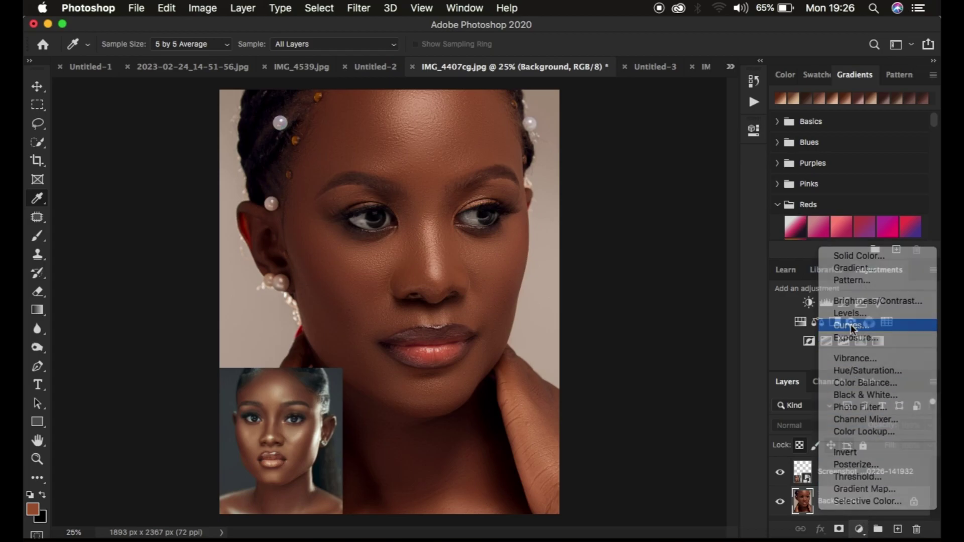
{"action": "scroll", "coordinate": [885, 496], "scroll_direction": "down", "scroll_amount": 1}
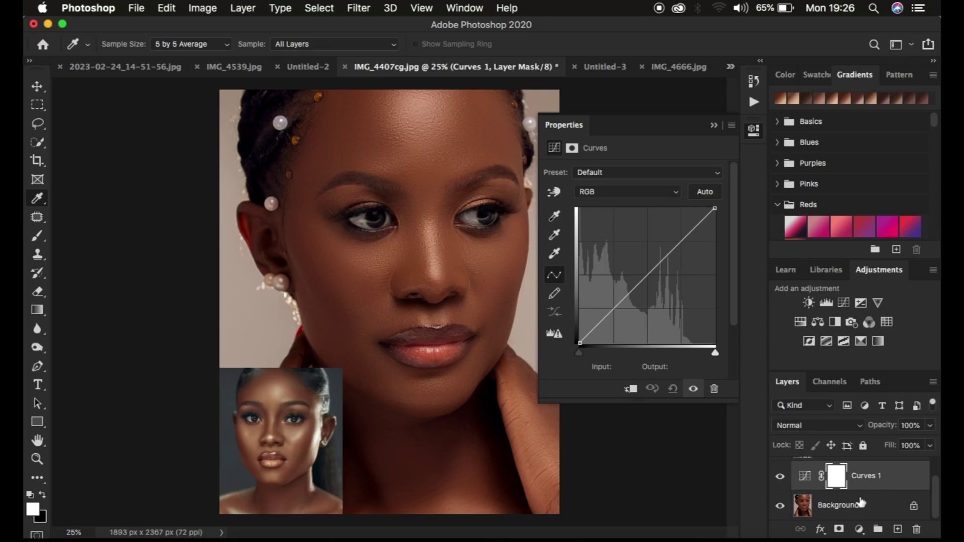
{"action": "scroll", "coordinate": [870, 510], "scroll_direction": "up", "scroll_amount": 1}
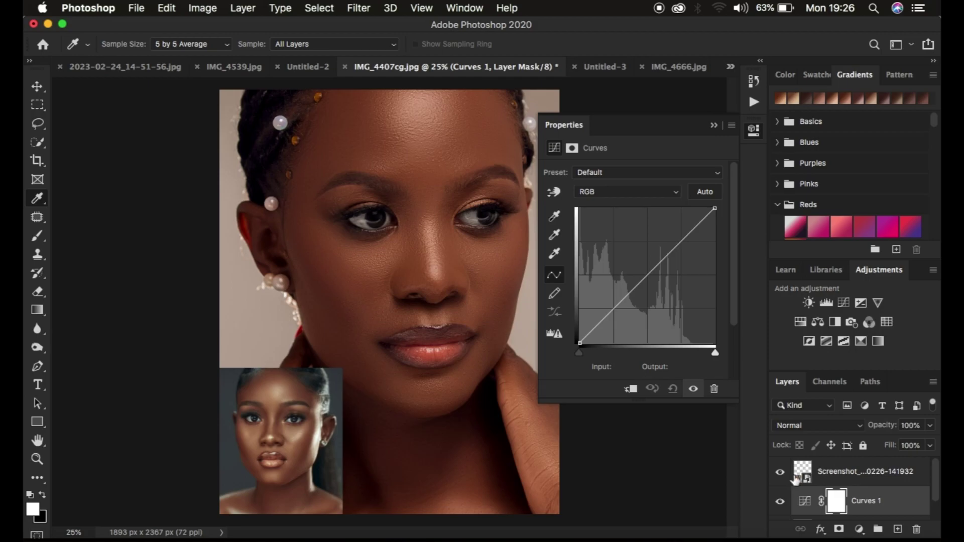
{"action": "left_click", "coordinate": [805, 502]}
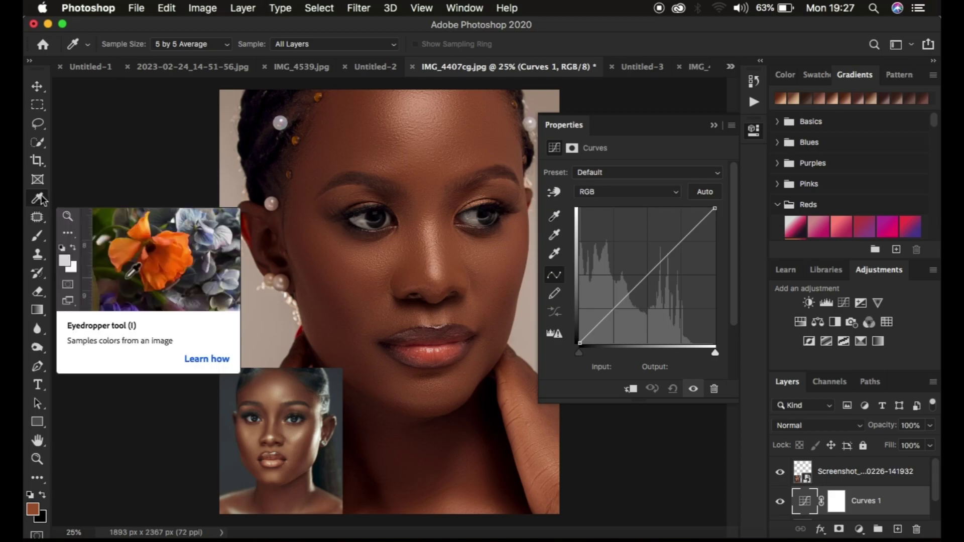
{"action": "left_click", "coordinate": [186, 46]}
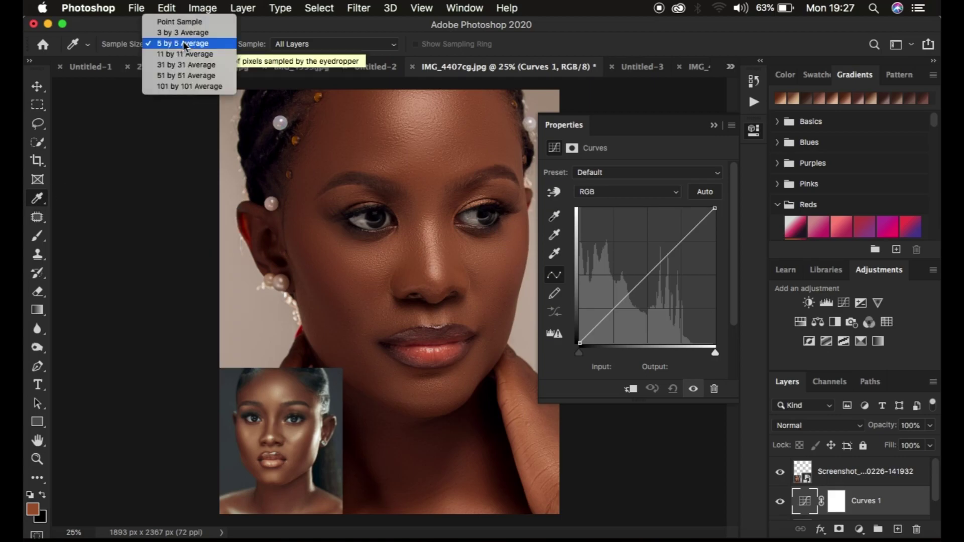
{"action": "left_click", "coordinate": [186, 44]}
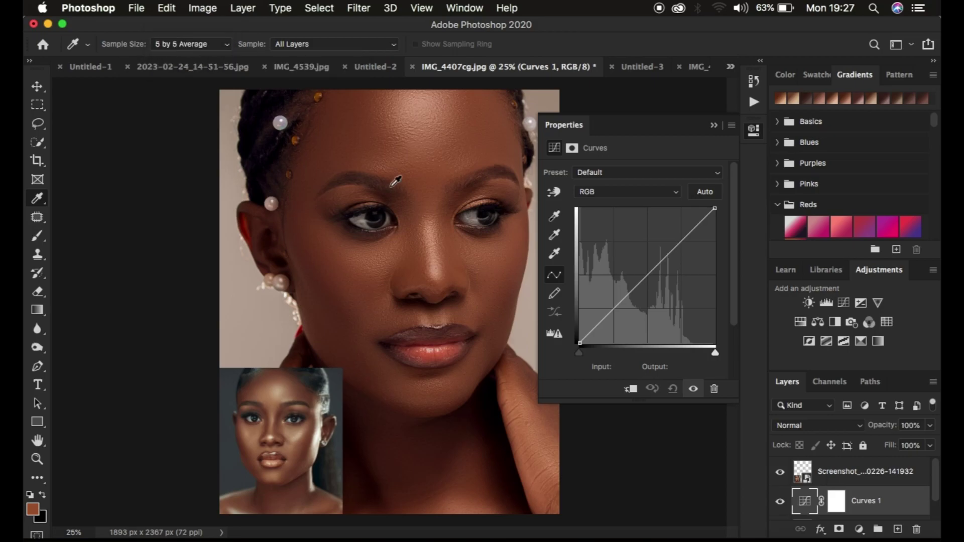
Set the Curves target highlight colour to dcd2bb, sampled from the reference face's nose, without saving it as a default.
{"action": "double_click", "coordinate": [554, 255]}
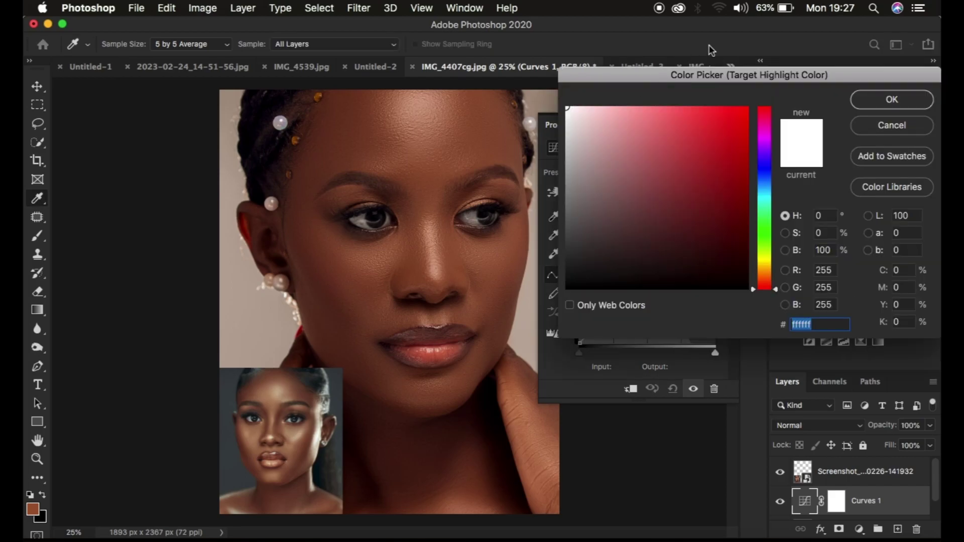
{"action": "left_click", "coordinate": [711, 84]}
{"action": "left_click_drag", "start_coordinate": [711, 84], "coordinate": [709, 85]}
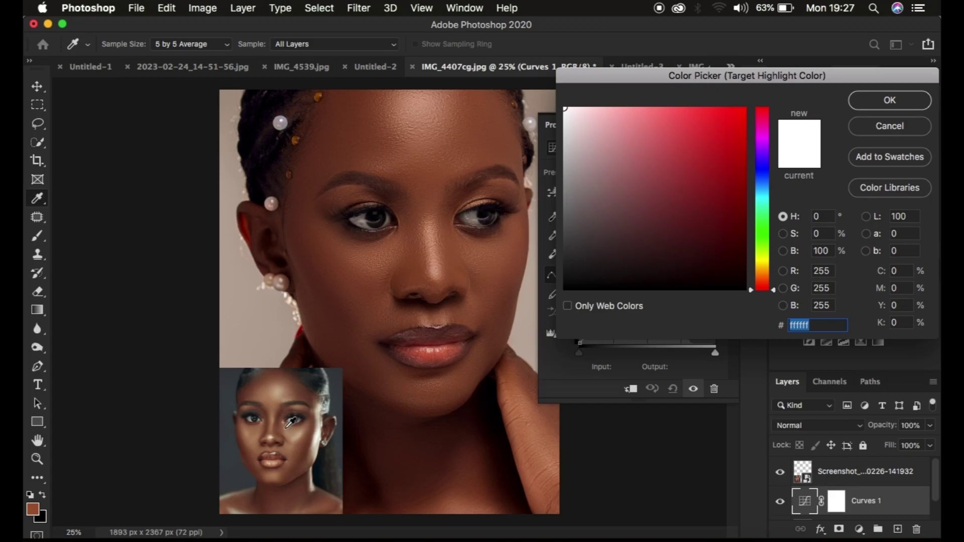
{"action": "key", "text": "super+plus"}
{"action": "key", "text": "super+plus"}
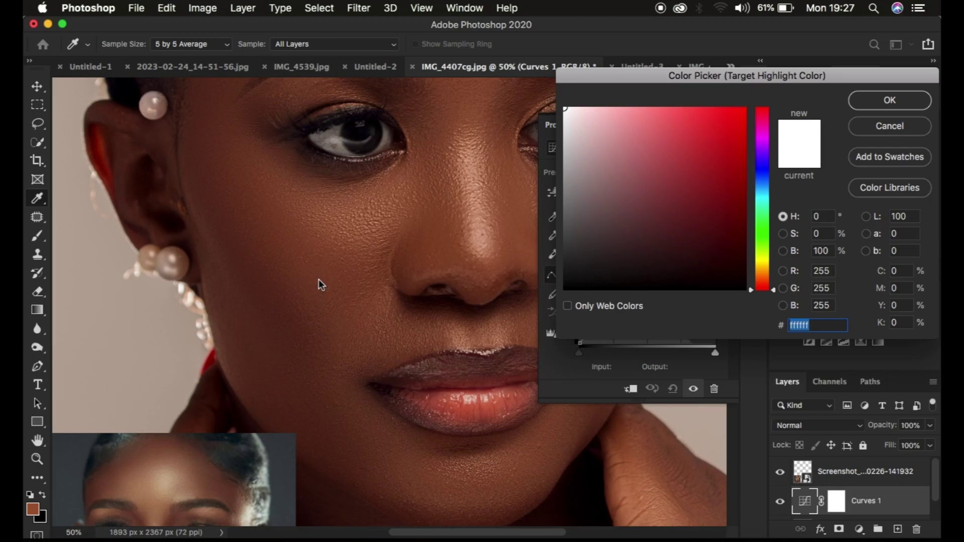
{"action": "scroll", "coordinate": [318, 282], "scroll_direction": "down", "scroll_amount": 5}
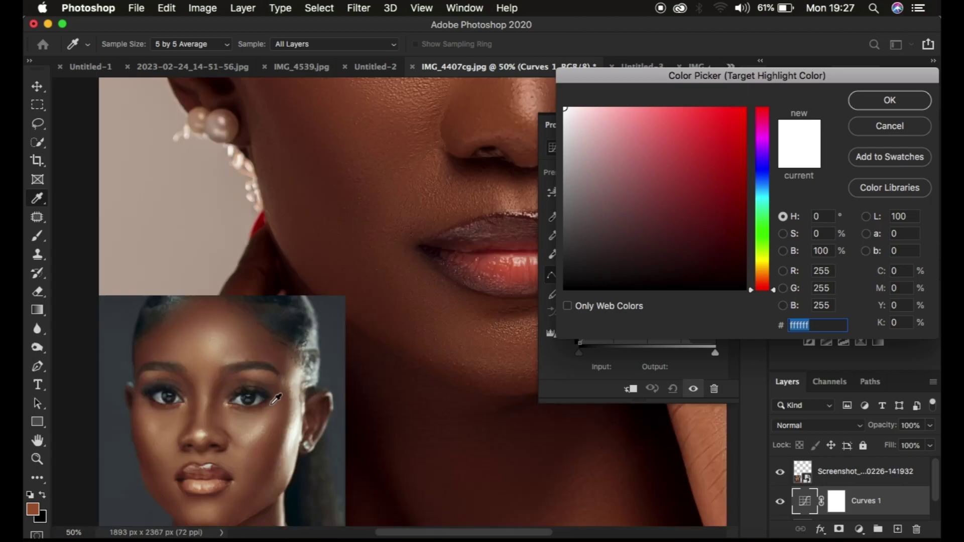
{"action": "left_click", "coordinate": [203, 437]}
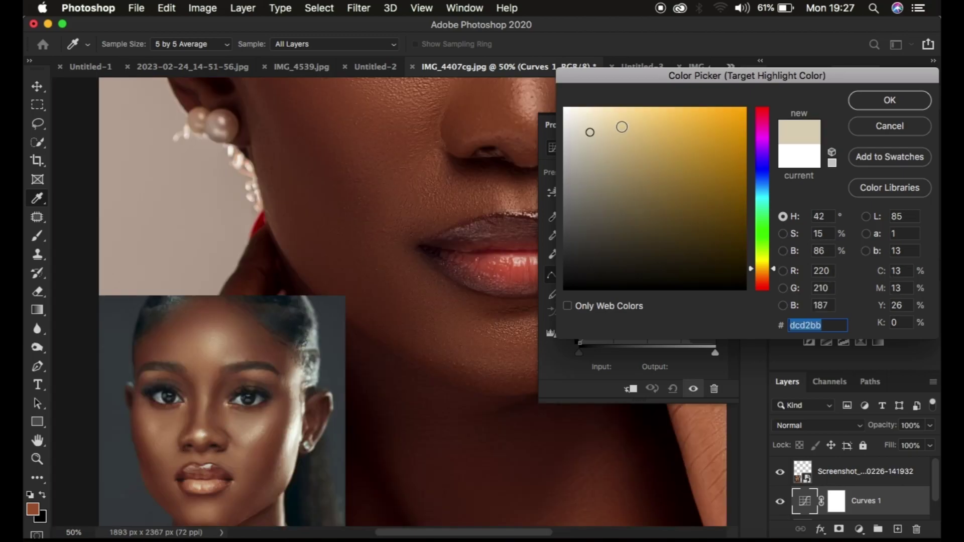
{"action": "left_click", "coordinate": [882, 98]}
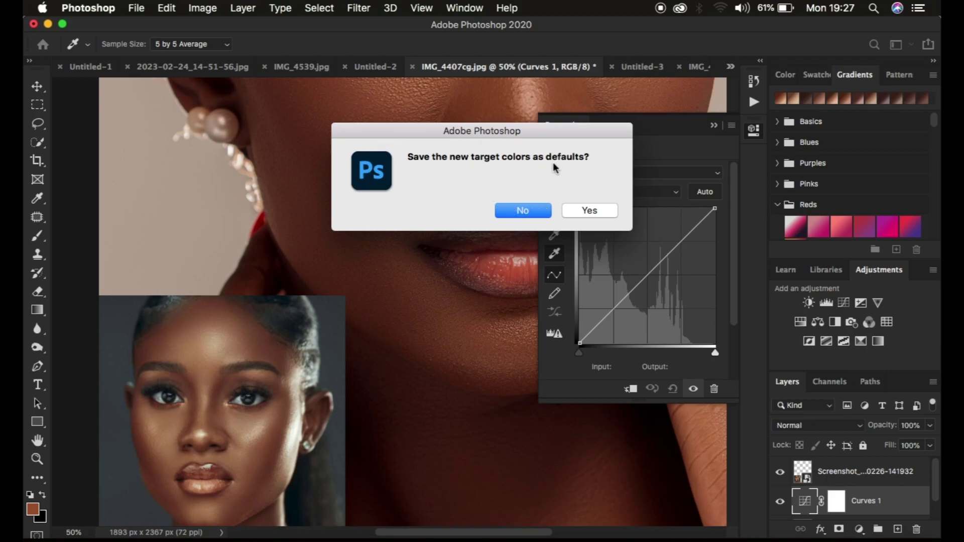
{"action": "left_click", "coordinate": [522, 209]}
Apply the white point to the bright highlight on the nose in the main portrait.
{"action": "key", "text": "super+minus"}
{"action": "key", "text": "super+minus"}
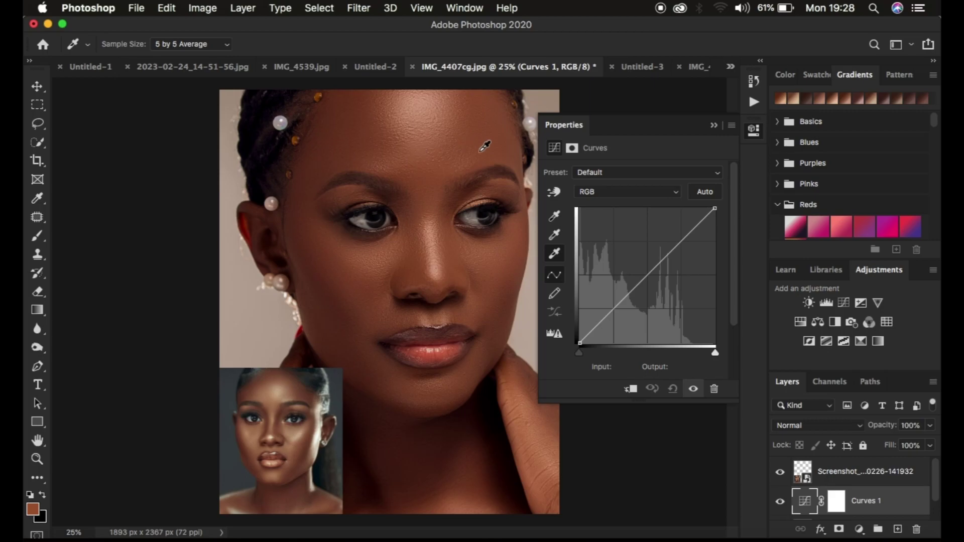
{"action": "left_click", "coordinate": [437, 271]}
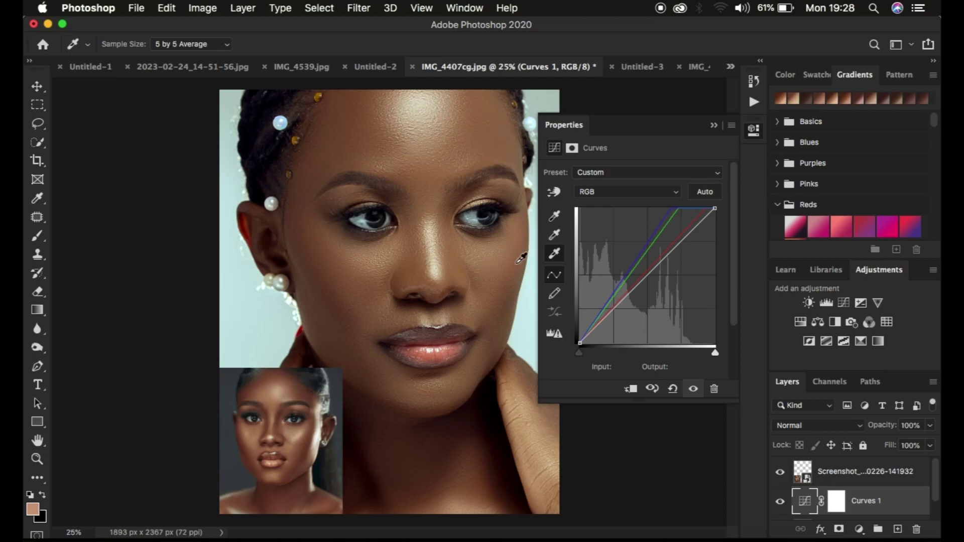
Open the Curves target midtone colour and sample 744732 from the side of the reference face's forehead.
{"action": "double_click", "coordinate": [554, 236]}
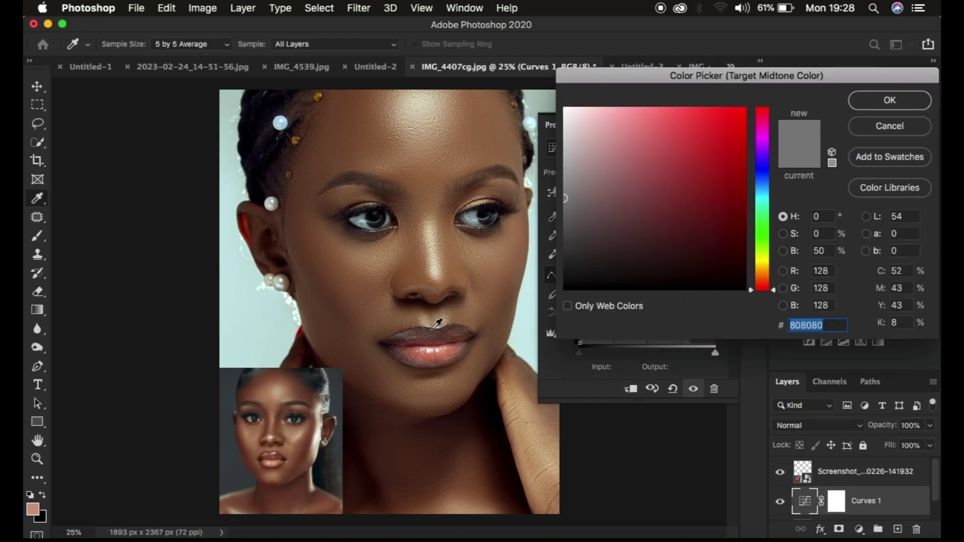
{"action": "key", "text": "super+equal"}
{"action": "key", "text": "super+equal"}
{"action": "key", "text": "super+equal"}
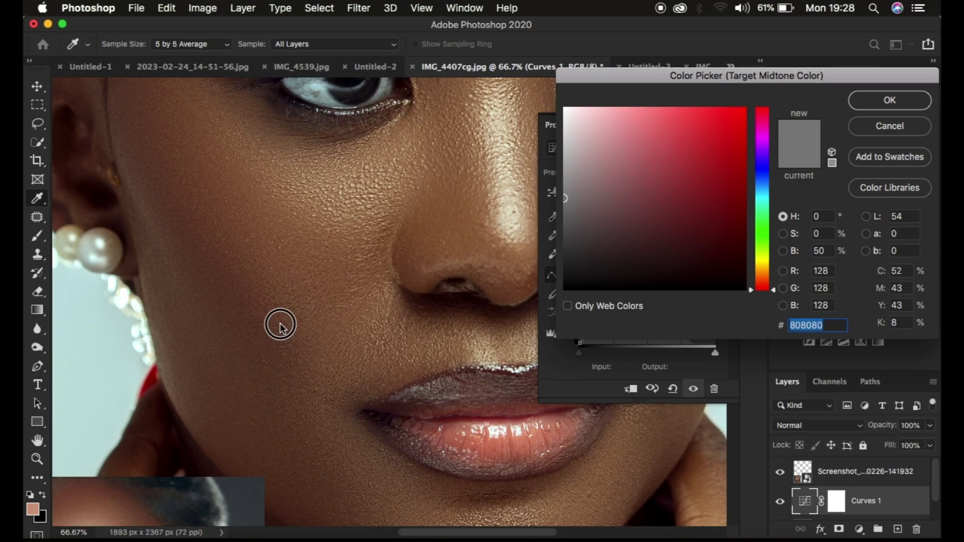
{"action": "scroll", "coordinate": [309, 247], "scroll_direction": "down", "scroll_amount": 5}
{"action": "scroll", "coordinate": [309, 246], "scroll_direction": "left", "scroll_amount": 2}
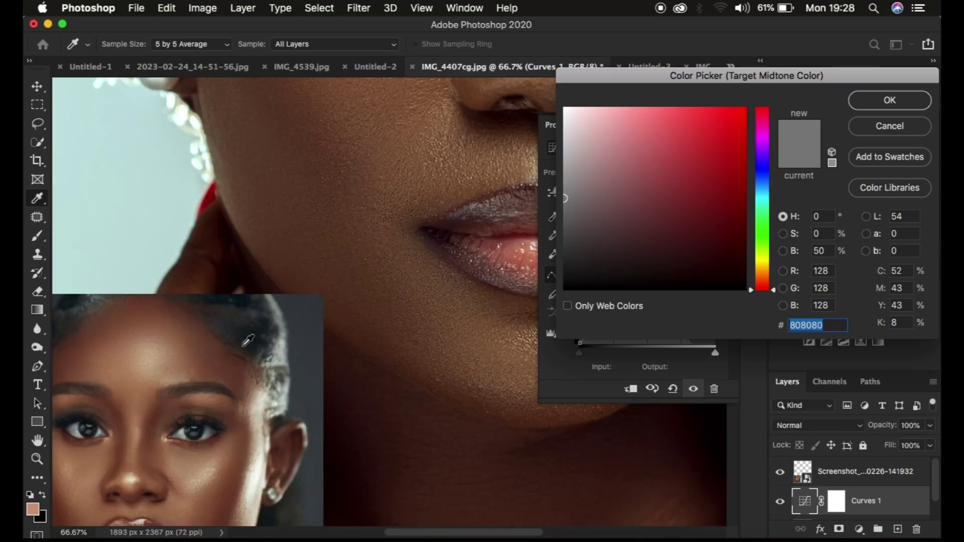
{"action": "left_click", "coordinate": [79, 354]}
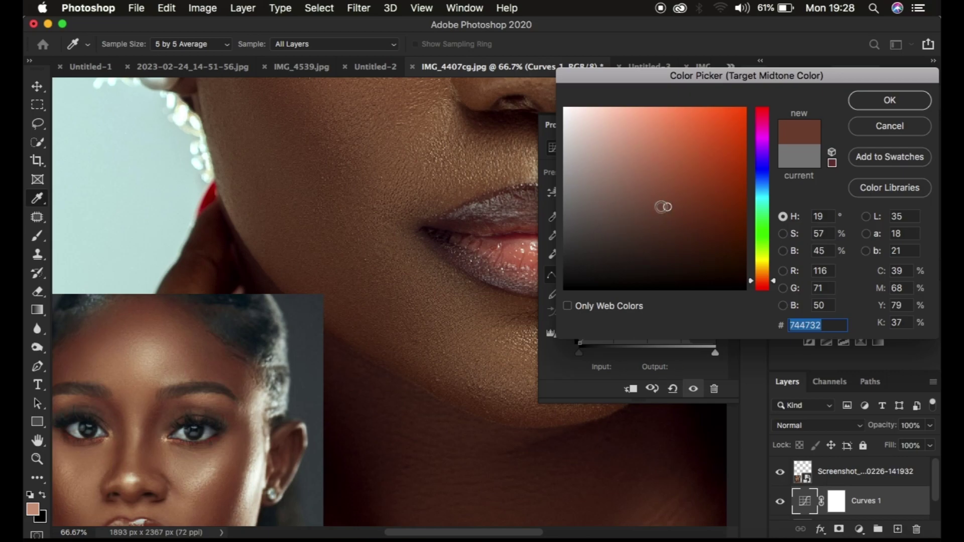
Try sampling the target midtone colour from the cheek in the main portrait.
{"action": "key", "text": "super+minus"}
{"action": "key", "text": "super+minus"}
{"action": "key", "text": "super+minus"}
{"action": "key", "text": "super+minus"}
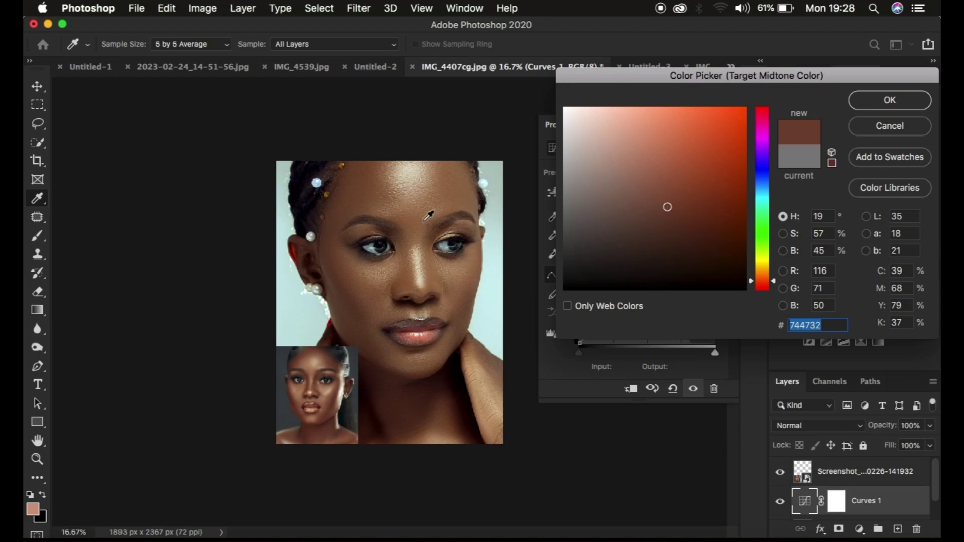
{"action": "left_click", "coordinate": [335, 265]}
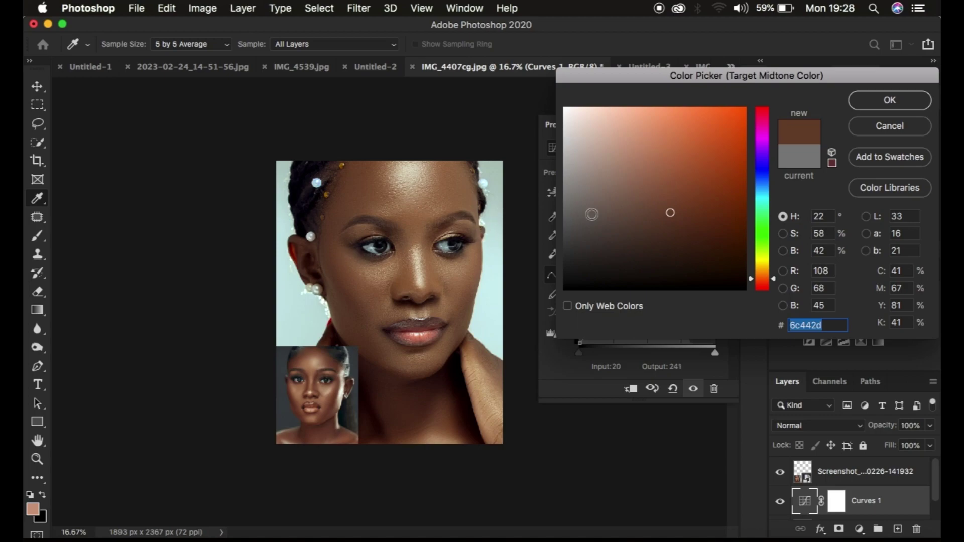
Set the target midtone colour to 7f513a, sampled from the reference face's forehead, without saving it as a default.
{"action": "key", "text": "super+equal"}
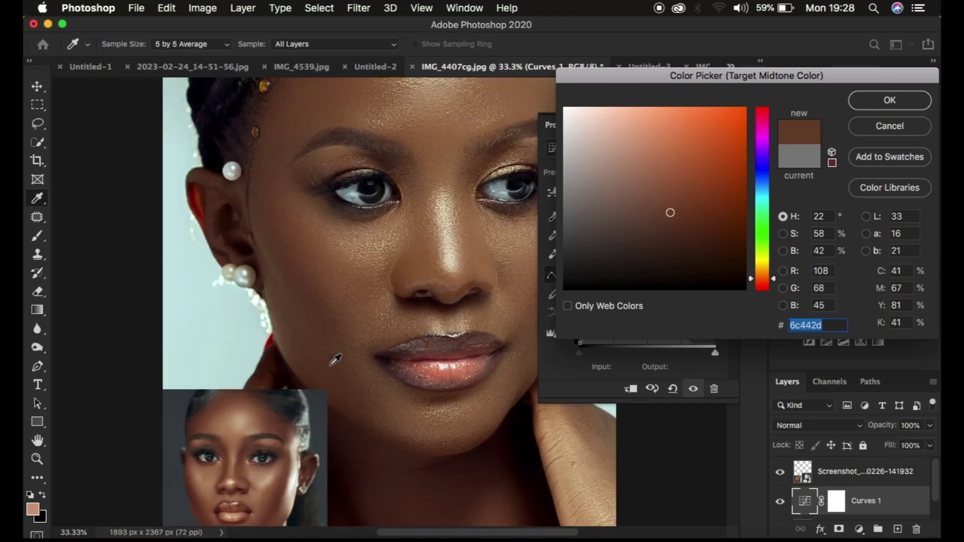
{"action": "left_click", "coordinate": [209, 420]}
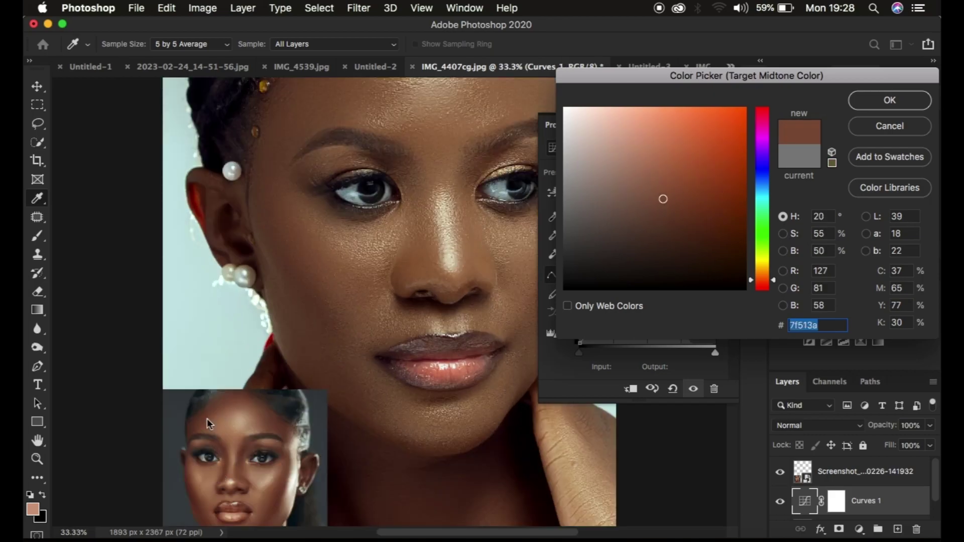
{"action": "left_click", "coordinate": [879, 101]}
{"action": "left_click", "coordinate": [533, 210]}
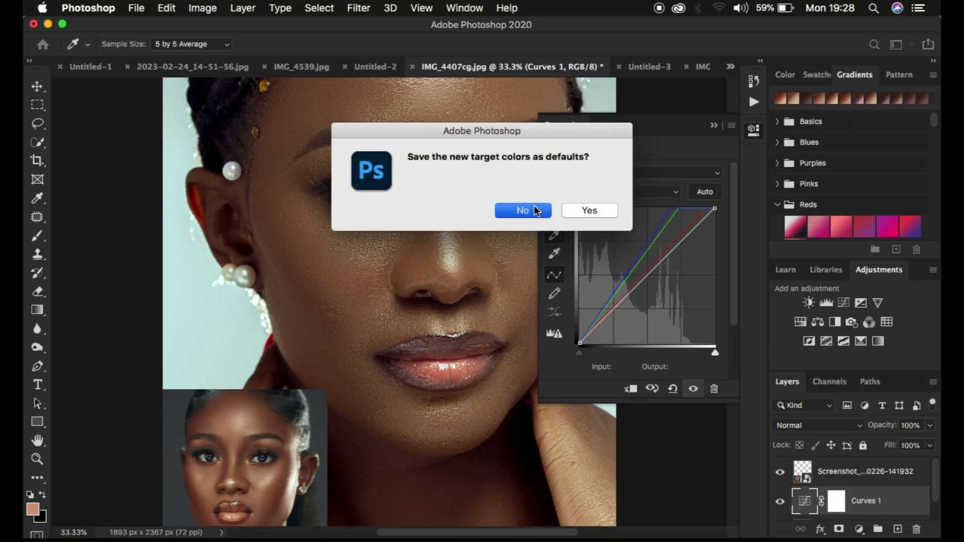
Apply the midtone point to the main portrait's forehead and raise the curve's black point input to 9.
{"action": "key", "text": "super+minus"}
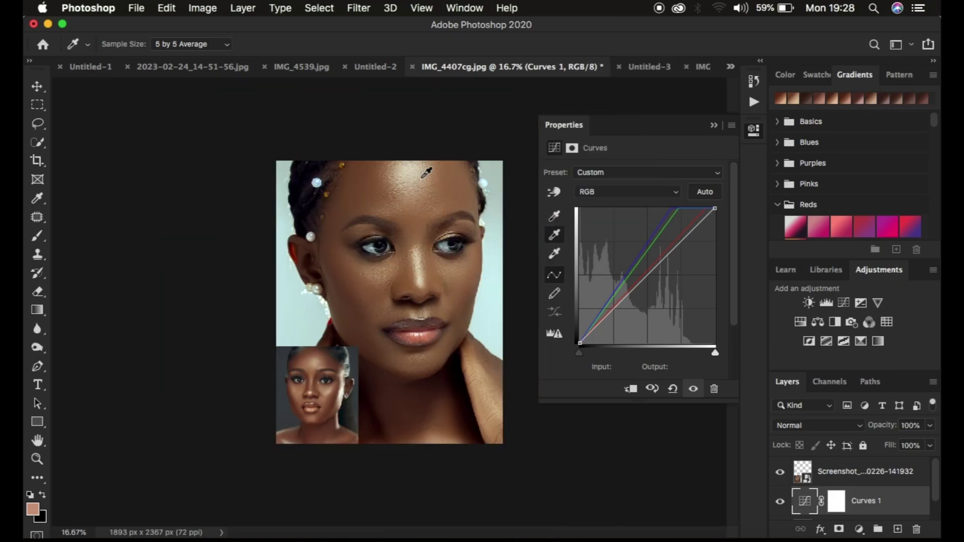
{"action": "left_click", "coordinate": [360, 191]}
{"action": "left_click_drag", "start_coordinate": [581, 354], "coordinate": [584, 356]}
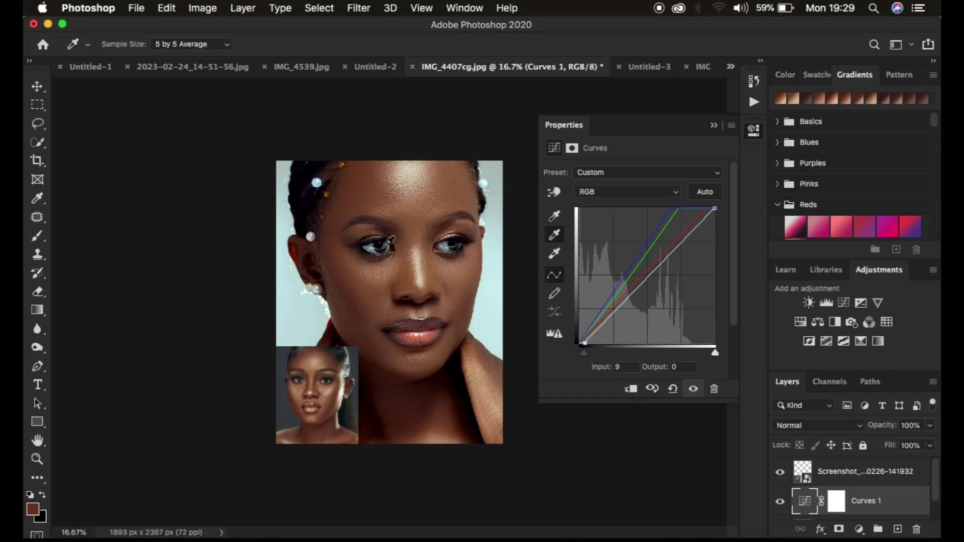
{"action": "left_click", "coordinate": [715, 125]}
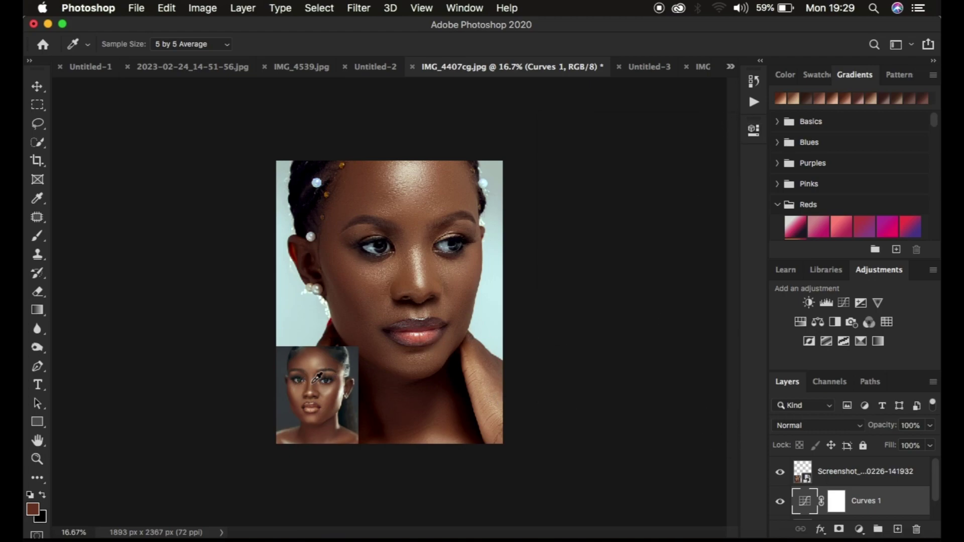
Delete the reference screenshot layer and toggle the Curves layer's visibility to compare before and after.
{"action": "left_click", "coordinate": [860, 477]}
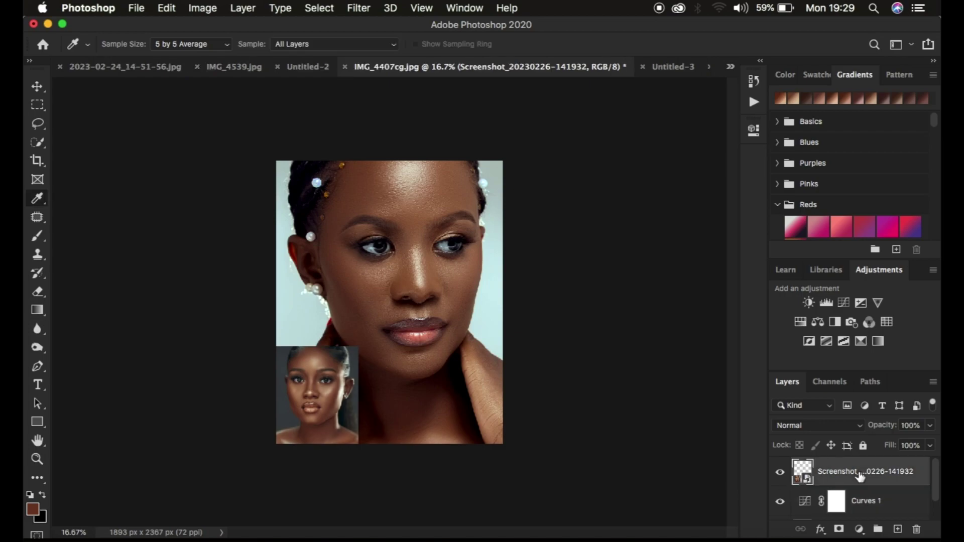
{"action": "key", "text": "Delete"}
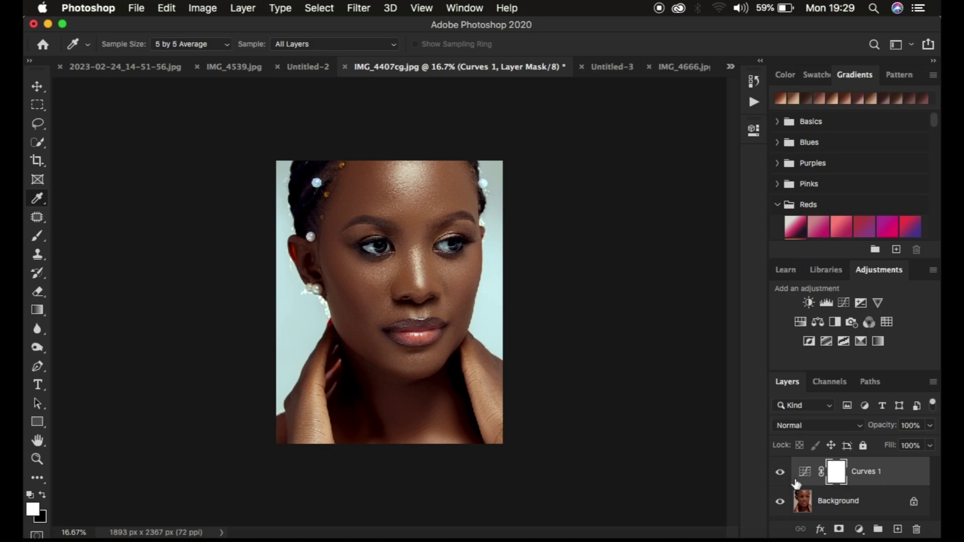
{"action": "left_click", "coordinate": [780, 472]}
{"action": "left_click", "coordinate": [780, 472]}
{"action": "left_click", "coordinate": [780, 473]}
{"action": "left_click", "coordinate": [780, 473]}
Add a Black & White adjustment layer above the Curves layer, blended in Multiply mode at 7% opacity.
{"action": "left_click", "coordinate": [860, 530]}
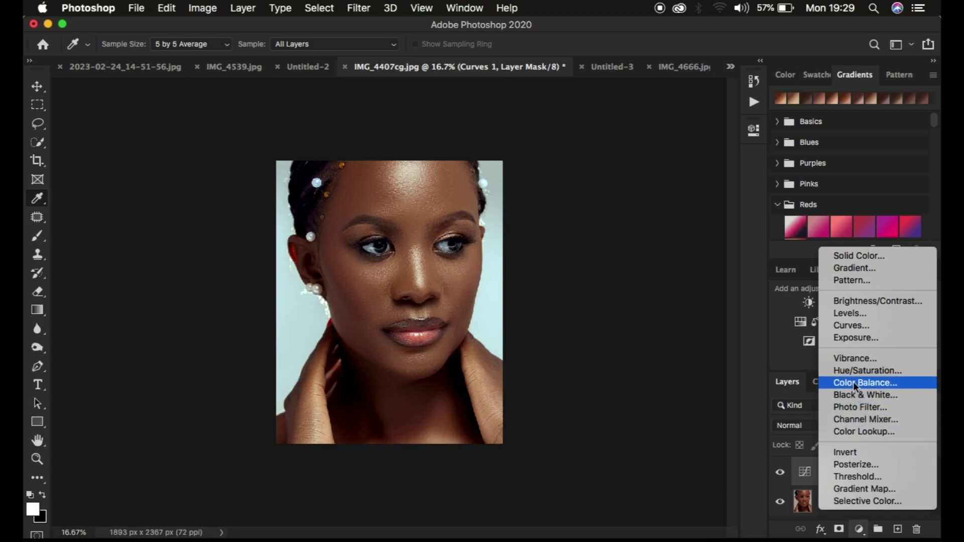
{"action": "left_click", "coordinate": [854, 397]}
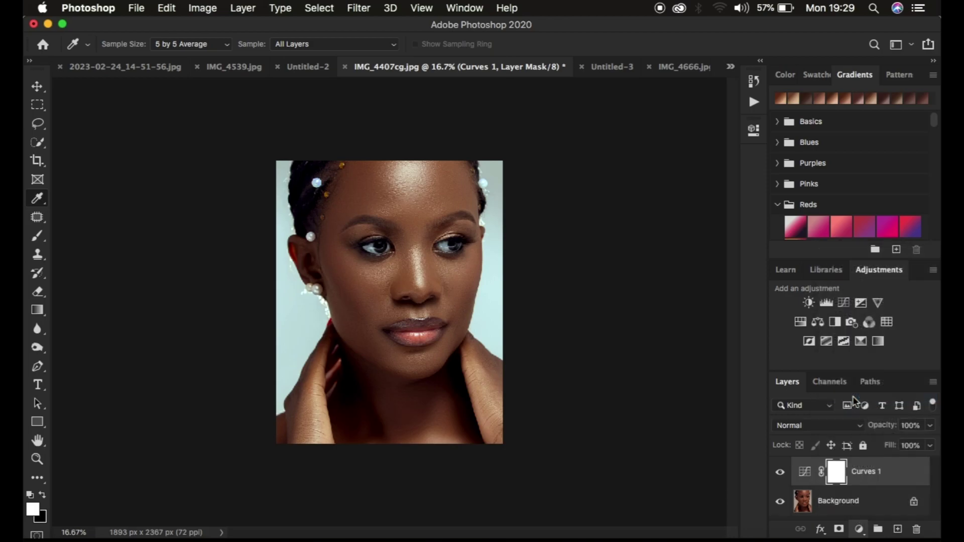
{"action": "left_click", "coordinate": [802, 427]}
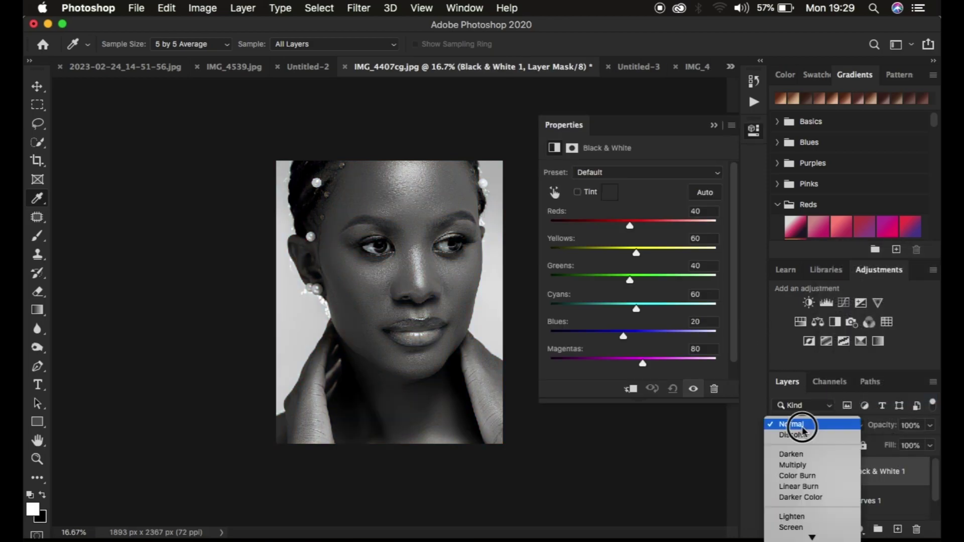
{"action": "left_click", "coordinate": [794, 465]}
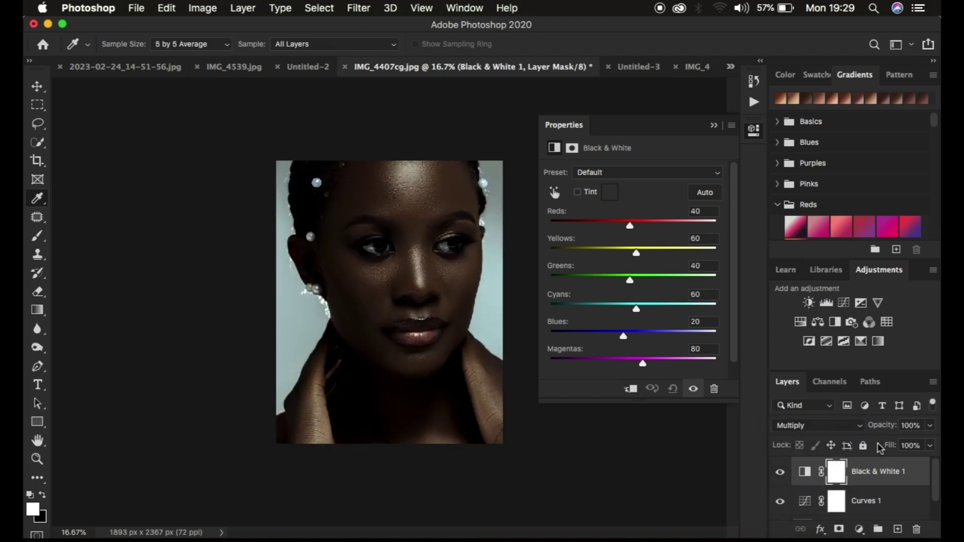
{"action": "left_click_drag", "start_coordinate": [882, 425], "coordinate": [816, 428]}
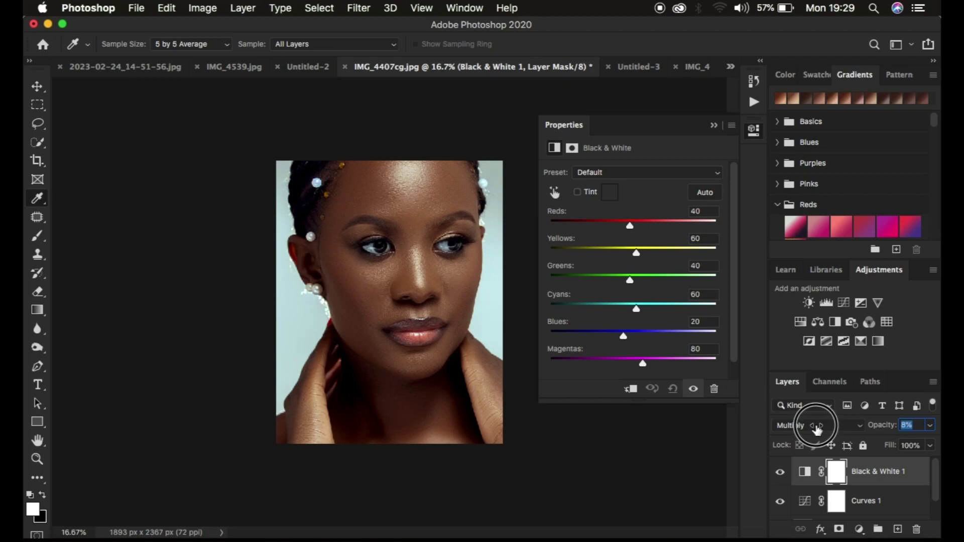
{"action": "left_click_drag", "start_coordinate": [817, 428], "coordinate": [815, 426]}
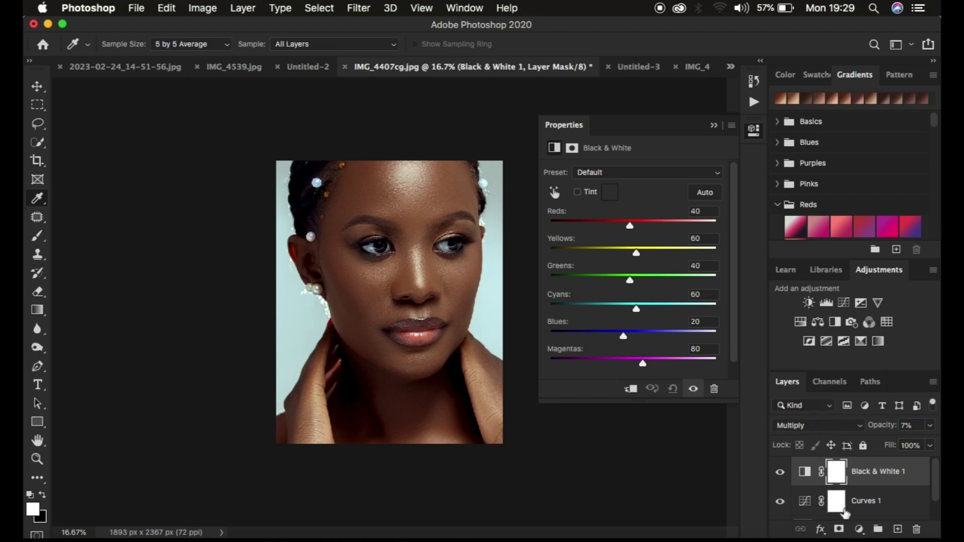
Add a Hue/Saturation adjustment layer and slightly lower the lightness of the Reds.
{"action": "left_click", "coordinate": [861, 532]}
{"action": "left_click", "coordinate": [855, 370]}
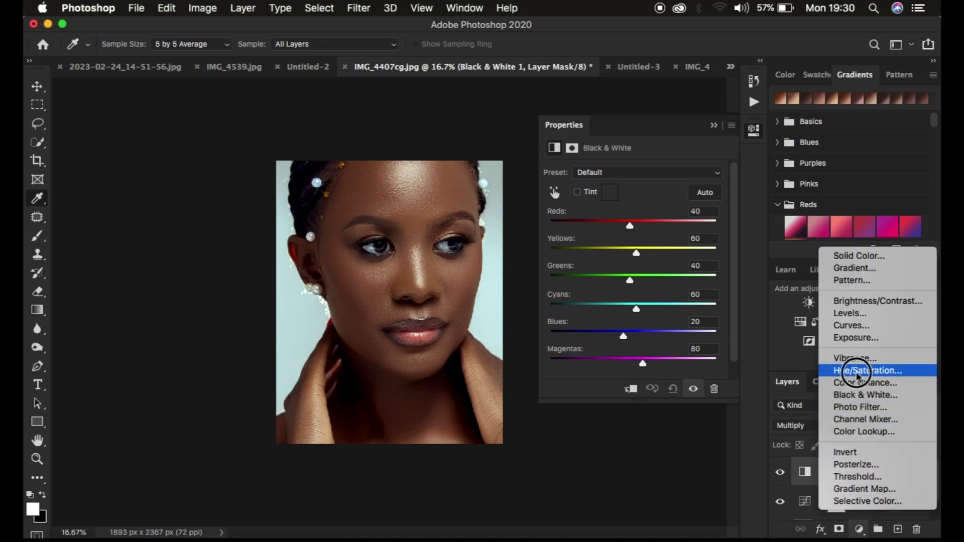
{"action": "left_click", "coordinate": [620, 190]}
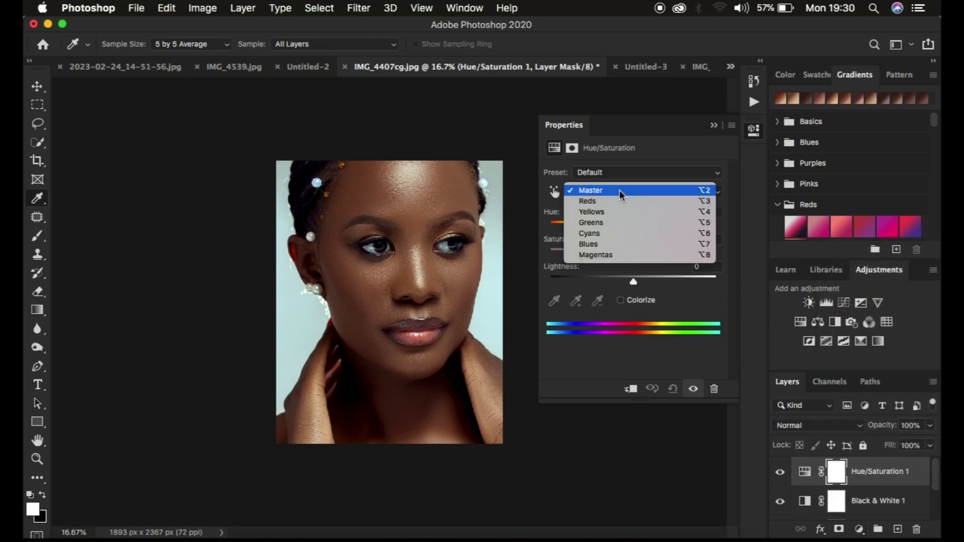
{"action": "left_click", "coordinate": [613, 200]}
{"action": "left_click_drag", "start_coordinate": [634, 281], "coordinate": [631, 282]}
{"action": "left_click", "coordinate": [714, 125]}
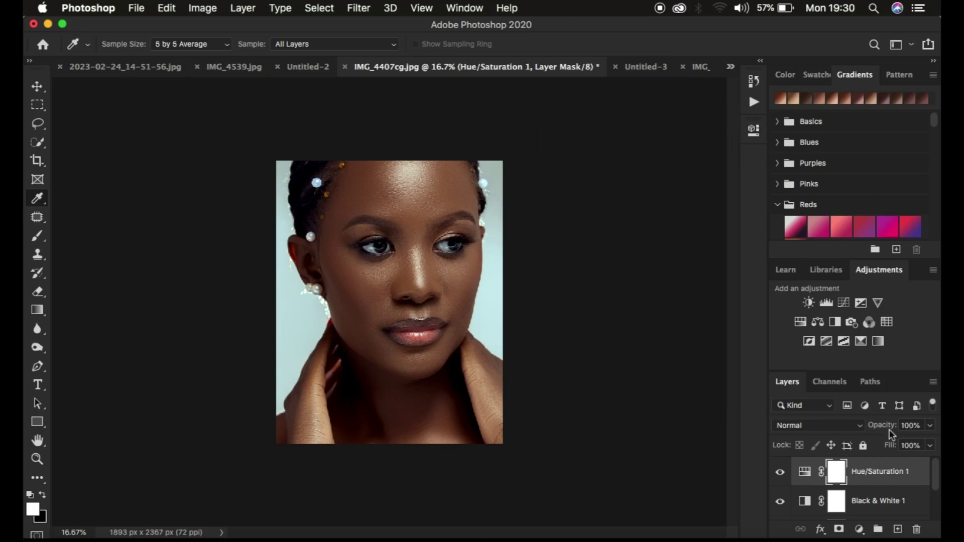
Toggle all adjustment layers off and on against the Background to compare the portrait before and after.
{"action": "scroll", "coordinate": [879, 494], "scroll_direction": "down", "scroll_amount": 3}
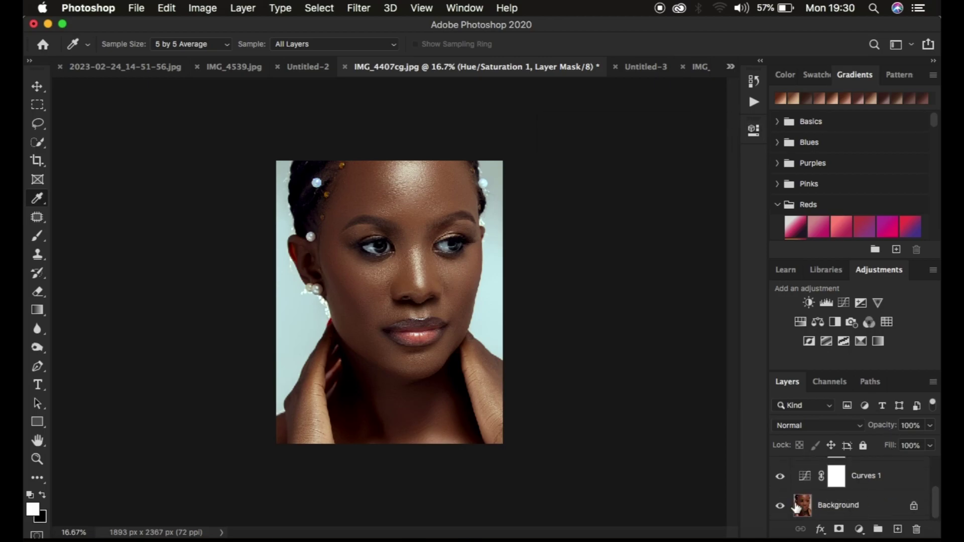
{"action": "left_click", "coordinate": [780, 506]}
{"action": "left_click", "coordinate": [779, 506]}
{"action": "left_click", "coordinate": [779, 507], "text": "alt"}
{"action": "left_click", "coordinate": [780, 507], "text": "alt"}
{"action": "left_click", "coordinate": [780, 508], "text": "alt"}
{"action": "left_click", "coordinate": [780, 507], "text": "alt"}
{"action": "scroll", "coordinate": [865, 484], "scroll_direction": "up", "scroll_amount": 3}
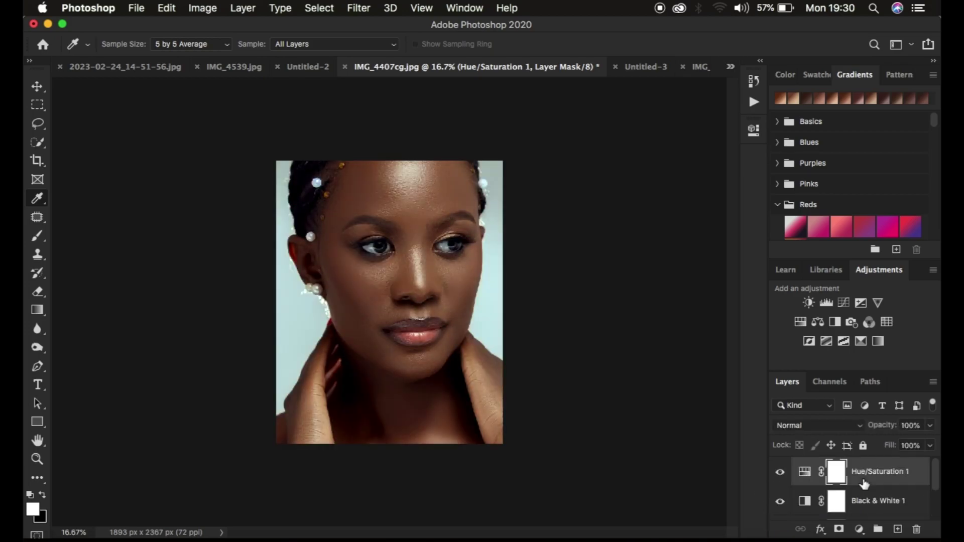
{"action": "scroll", "coordinate": [878, 483], "scroll_direction": "down", "scroll_amount": 3}
{"action": "scroll", "coordinate": [878, 483], "scroll_direction": "up", "scroll_amount": 3}
{"action": "scroll", "coordinate": [877, 483], "scroll_direction": "down", "scroll_amount": 3}
{"action": "scroll", "coordinate": [877, 483], "scroll_direction": "up", "scroll_amount": 3}
Export the adjustments as colour lookup tables with 32 grid points, Medium quality and only the CUBE format.
{"action": "left_click", "coordinate": [139, 8]}
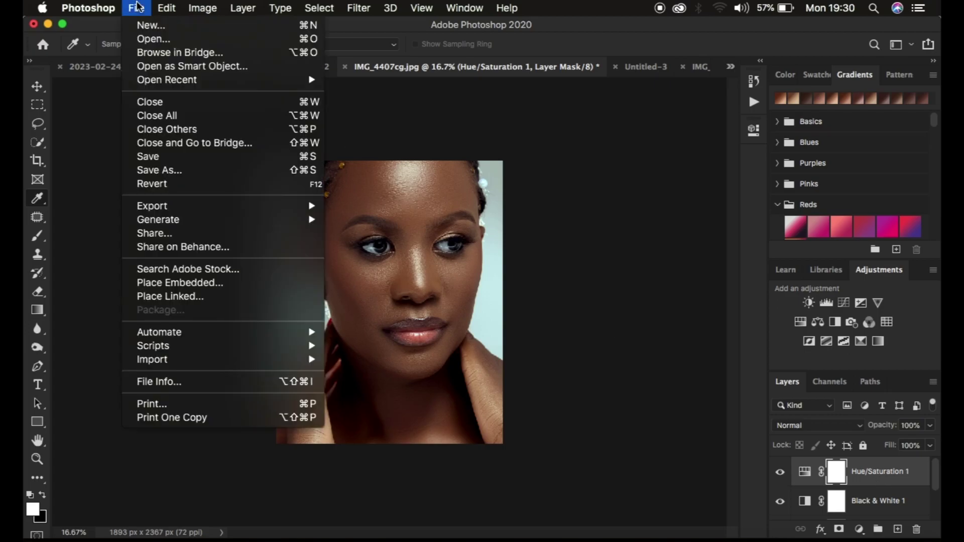
{"action": "mouse_move", "coordinate": [169, 207]}
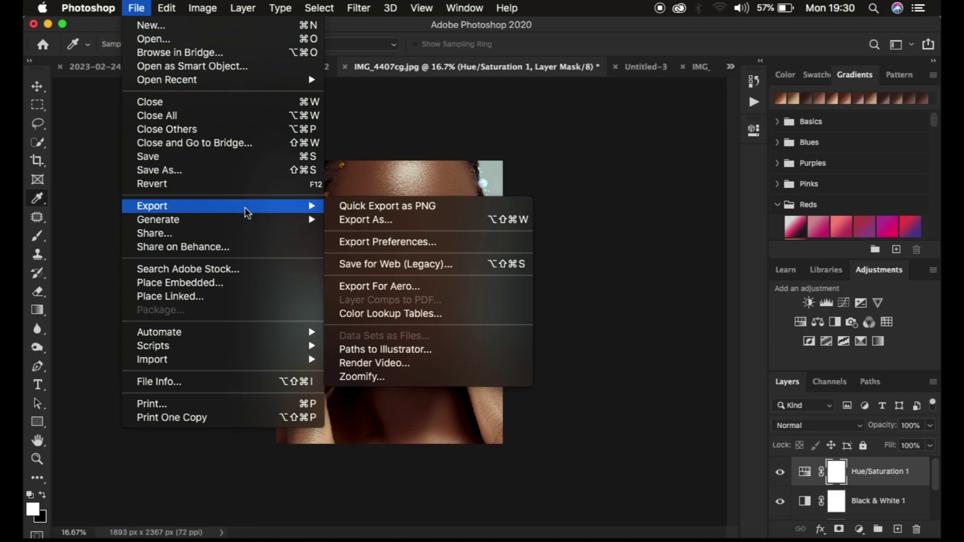
{"action": "left_click", "coordinate": [396, 316]}
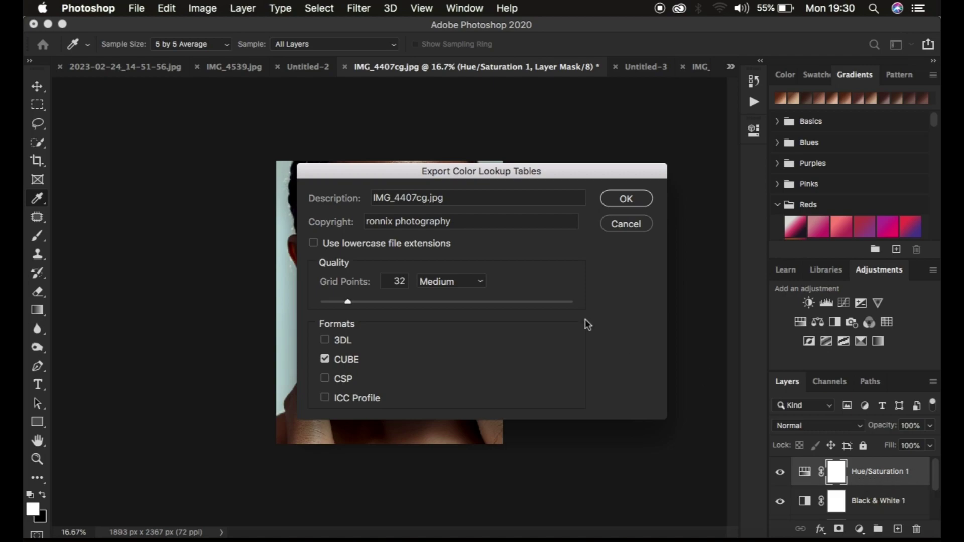
{"action": "left_click_drag", "start_coordinate": [486, 170], "coordinate": [483, 128]}
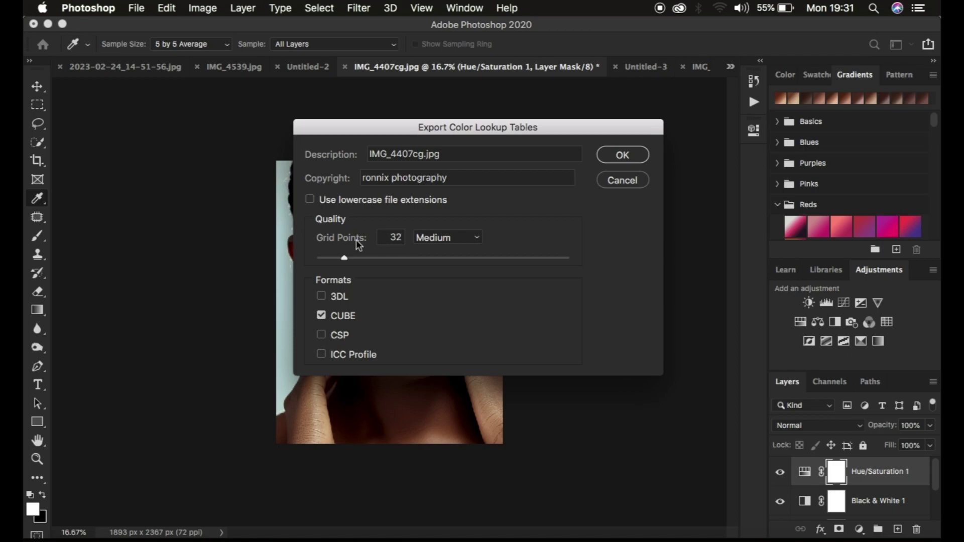
{"action": "left_click", "coordinate": [433, 243]}
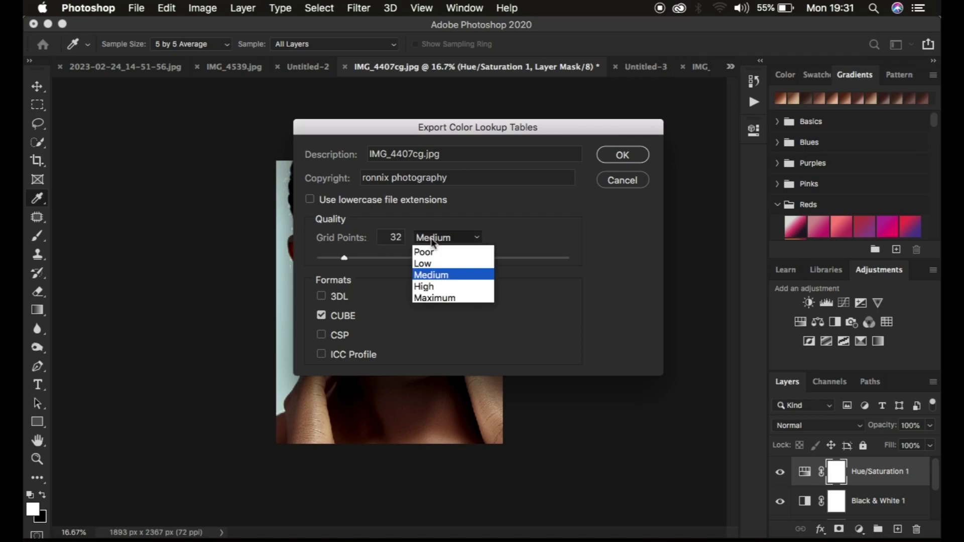
{"action": "left_click", "coordinate": [381, 272]}
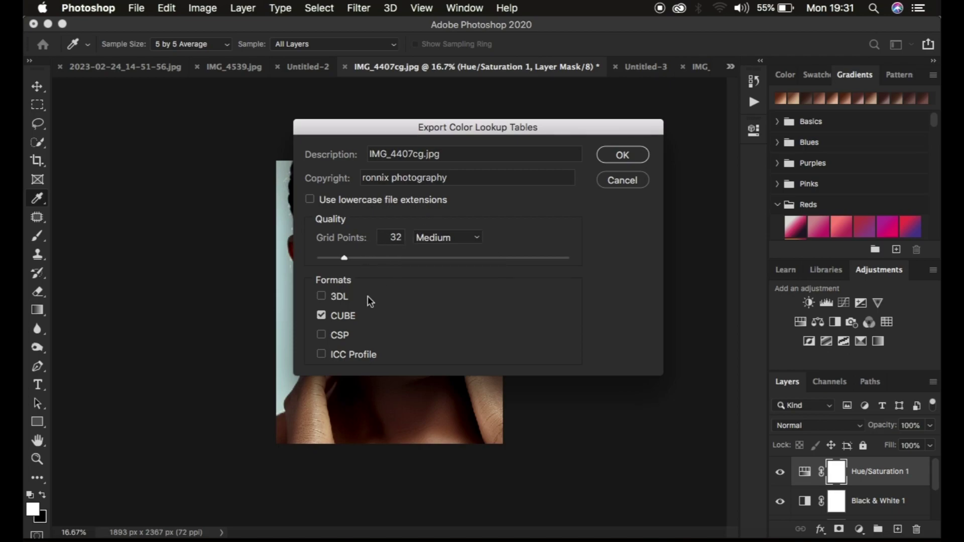
{"action": "left_click", "coordinate": [322, 315]}
{"action": "left_click", "coordinate": [322, 314]}
{"action": "left_click", "coordinate": [615, 156]}
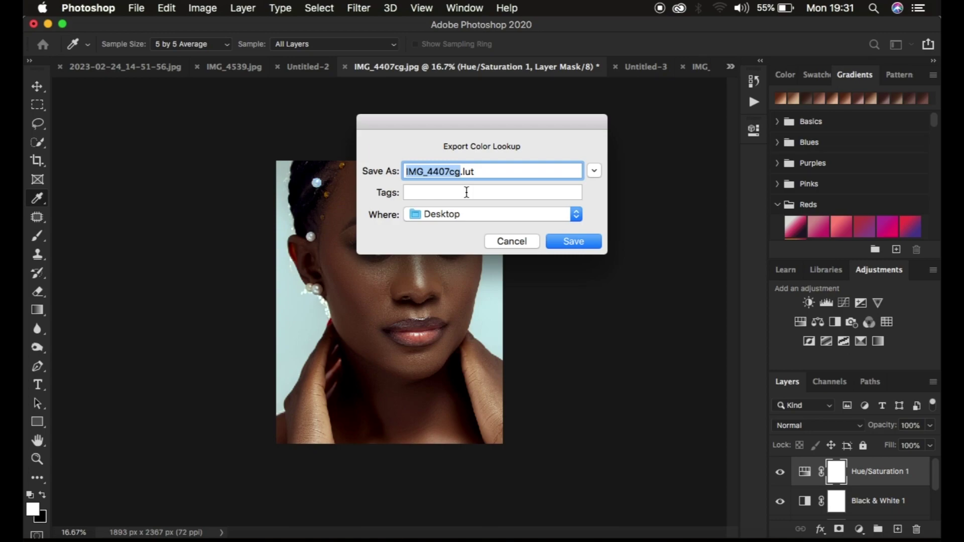
Name the exported lookup file TUTORIAL and save it to the Desktop.
{"action": "type", "text": "TUT"}
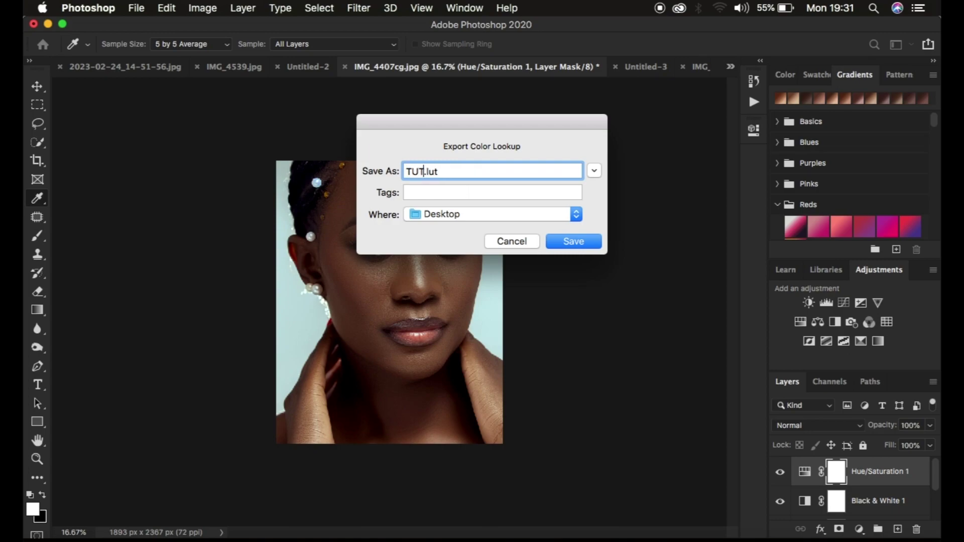
{"action": "type", "text": "ORIAL"}
{"action": "left_click", "coordinate": [572, 244]}
{"action": "left_click", "coordinate": [572, 242]}
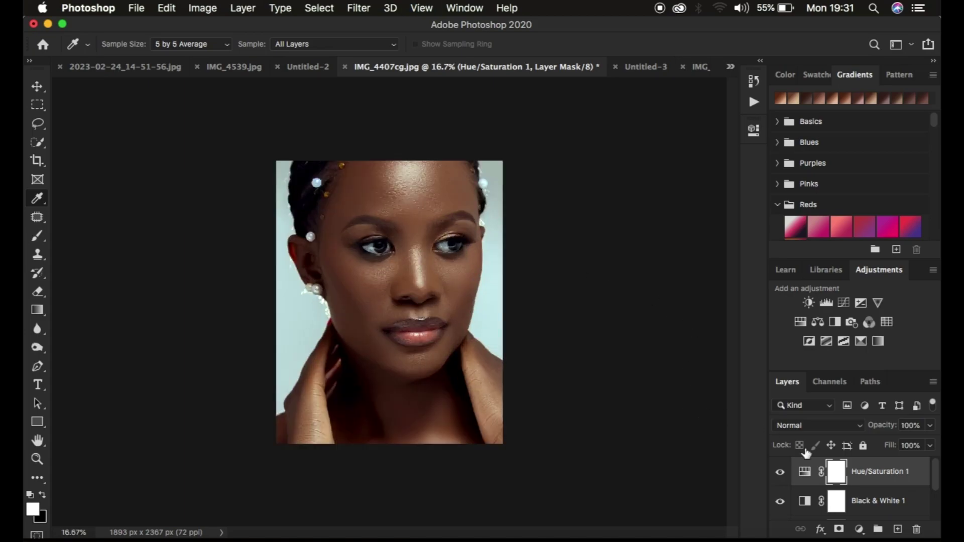
Delete the Hue/Saturation, Black & White and Curves layers, leaving only the Background.
{"action": "scroll", "coordinate": [901, 483], "scroll_direction": "down", "scroll_amount": 3}
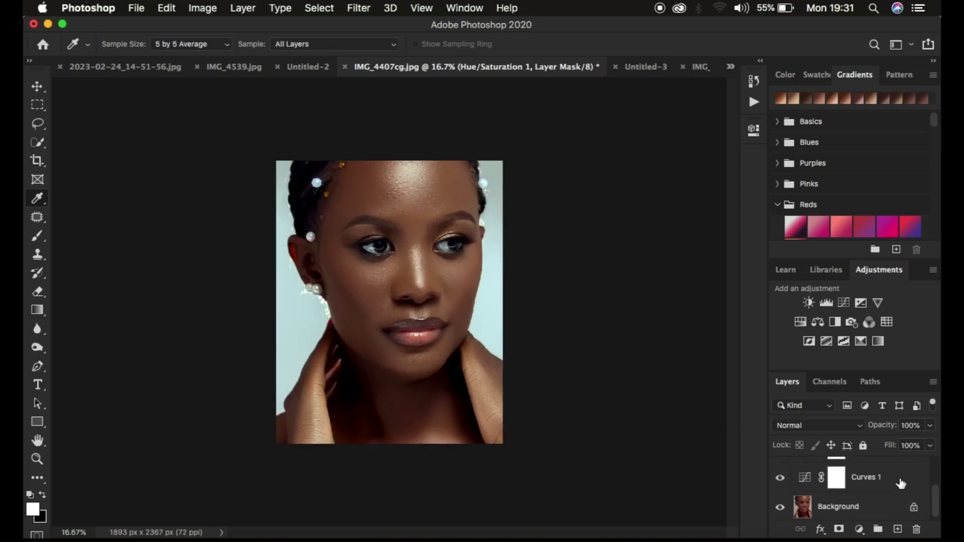
{"action": "left_click", "coordinate": [900, 483]}
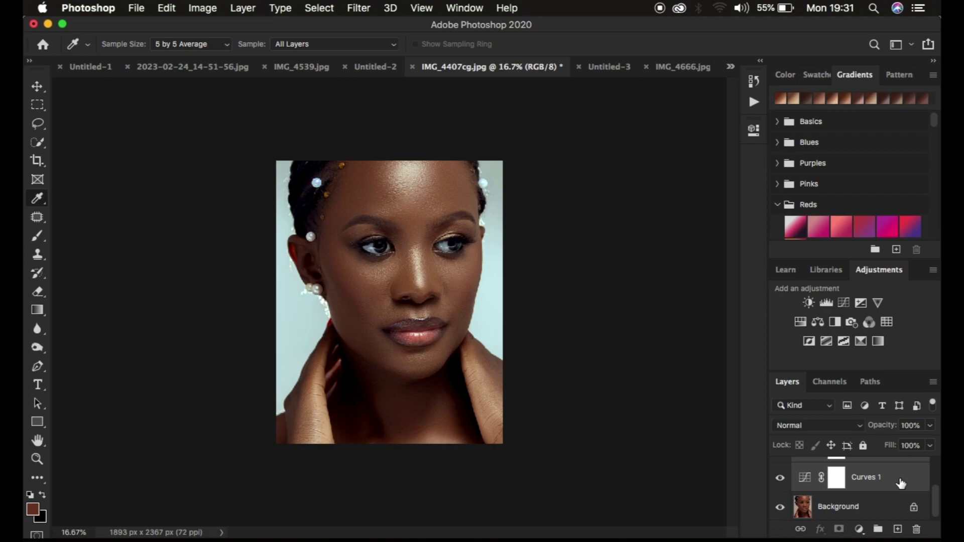
{"action": "key", "text": "Delete"}
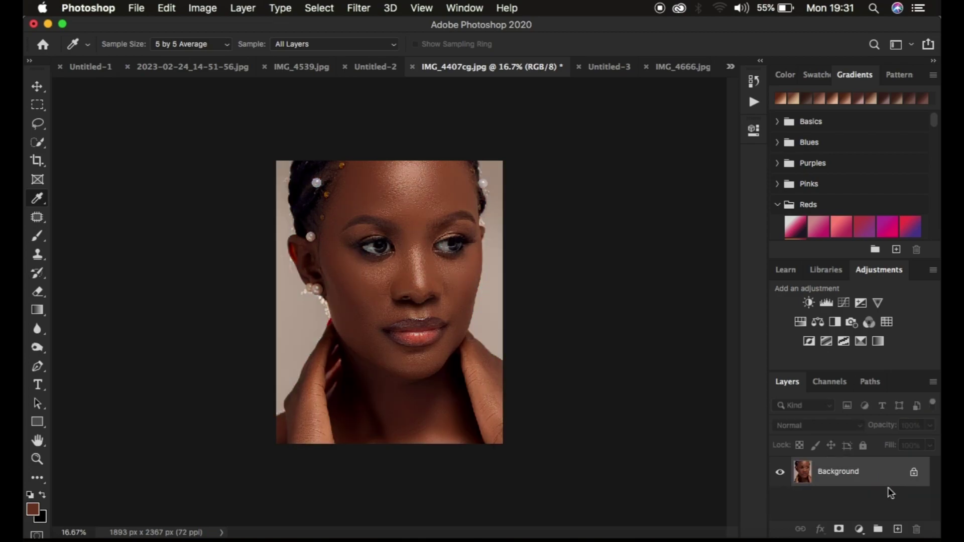
Add a Color Lookup adjustment layer and load TUTORIAL.CUBE from the Desktop as its 3D LUT.
{"action": "left_click", "coordinate": [858, 528]}
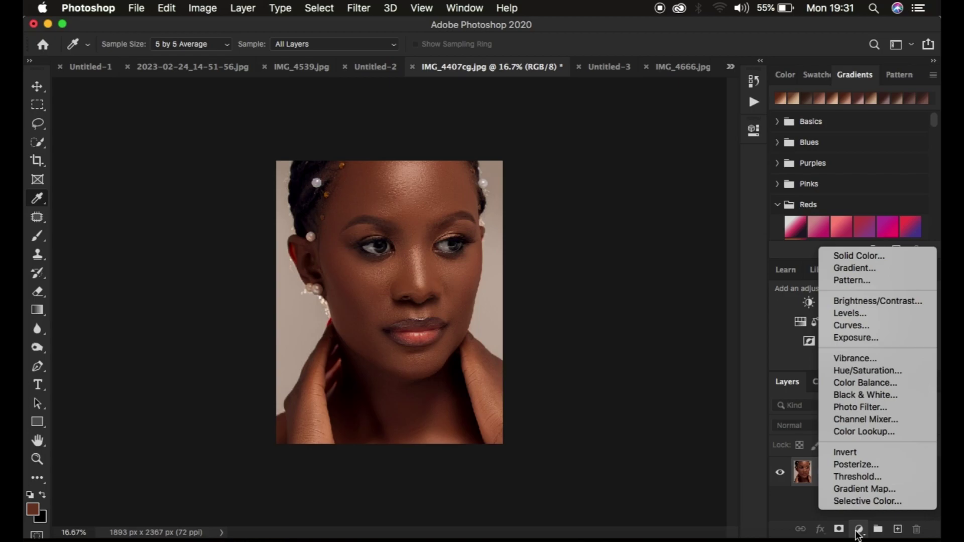
{"action": "key", "text": "Escape"}
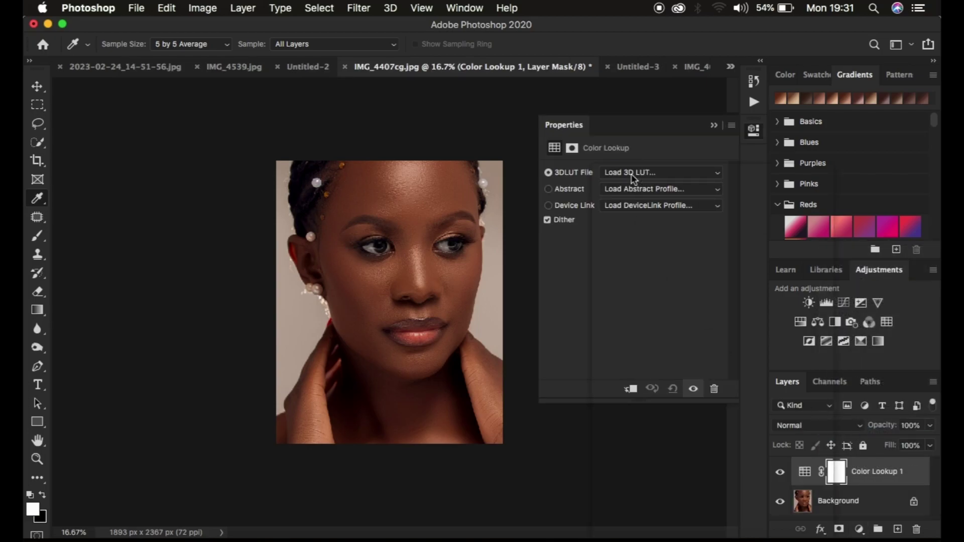
{"action": "left_click", "coordinate": [631, 173]}
{"action": "left_click", "coordinate": [639, 173]}
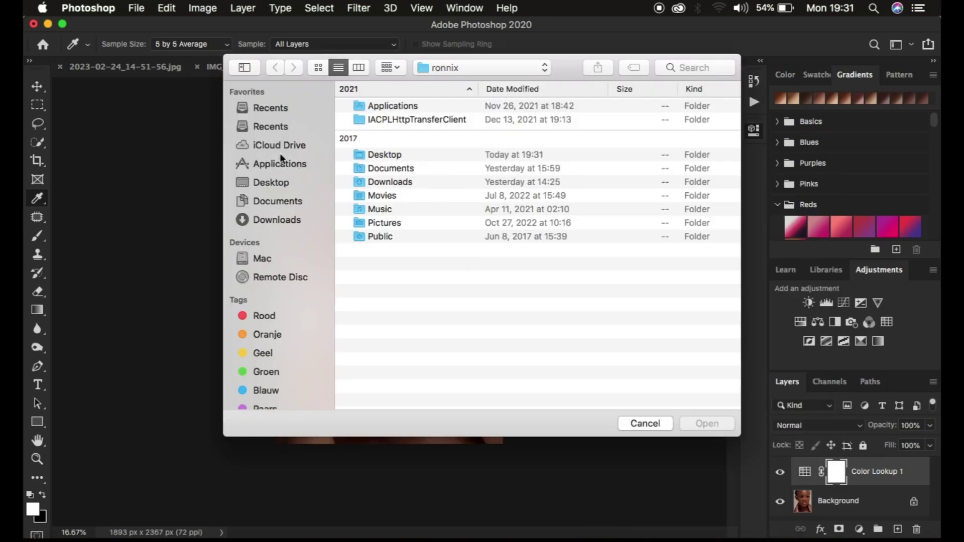
{"action": "left_click", "coordinate": [272, 182]}
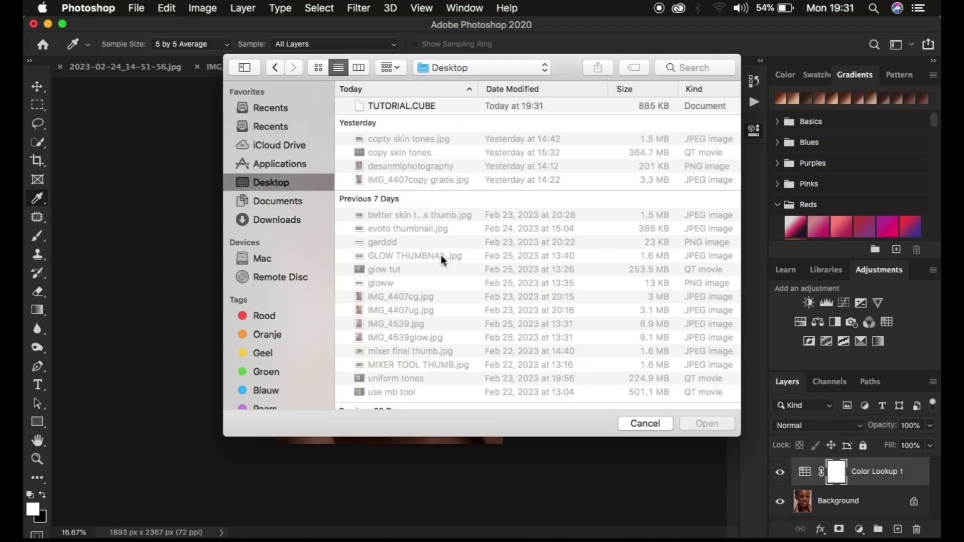
{"action": "left_click", "coordinate": [417, 105]}
{"action": "left_click", "coordinate": [706, 424]}
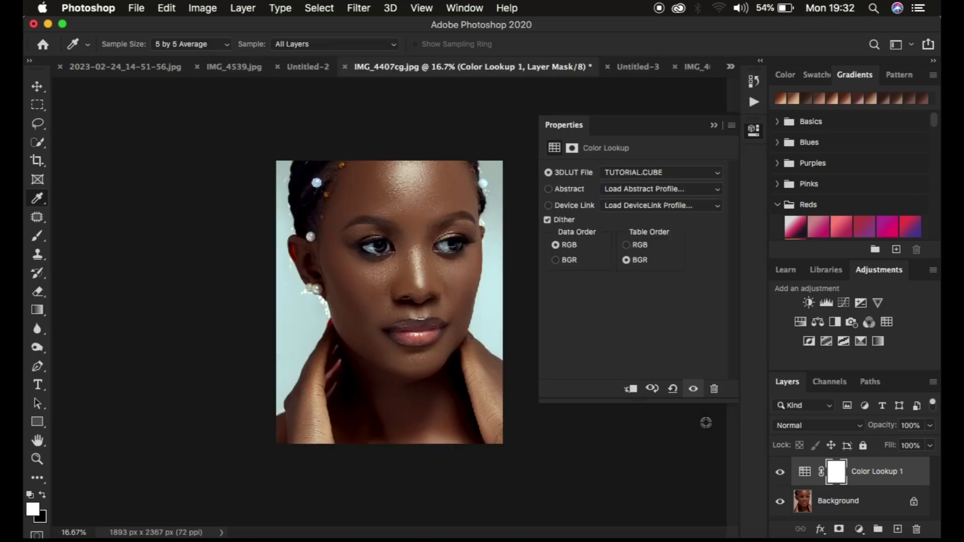
Toggle the Color Lookup layer's visibility to compare the portrait with and without the LUT.
{"action": "left_click", "coordinate": [712, 126]}
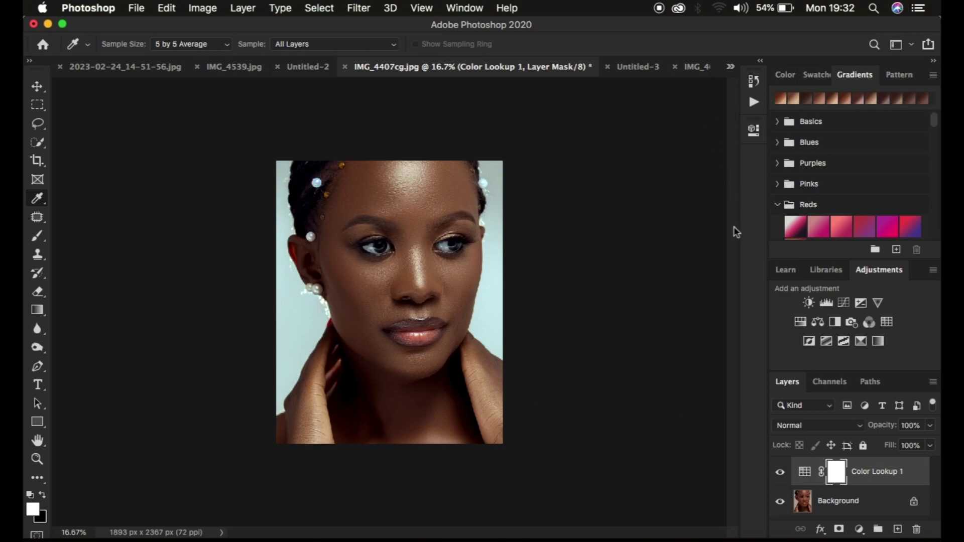
{"action": "left_click", "coordinate": [780, 472]}
{"action": "left_click", "coordinate": [779, 473]}
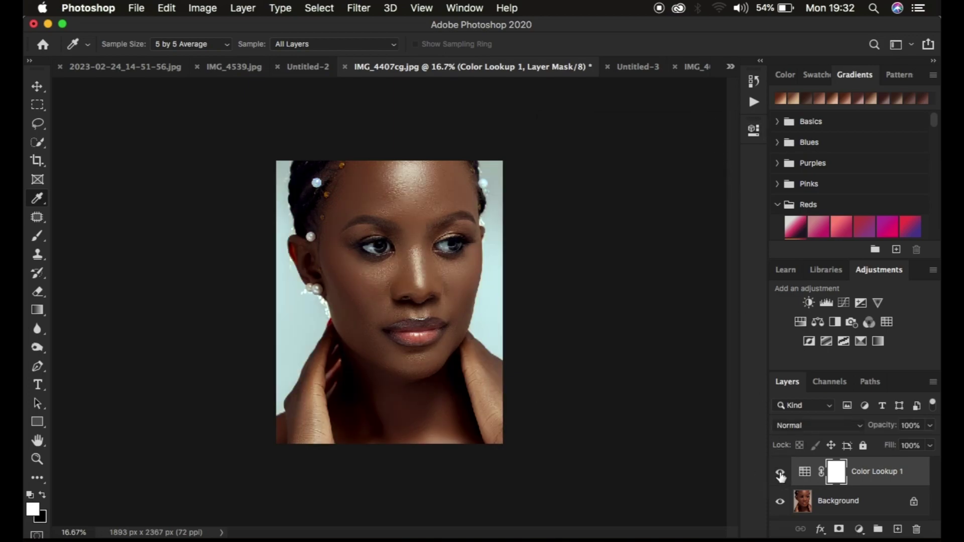
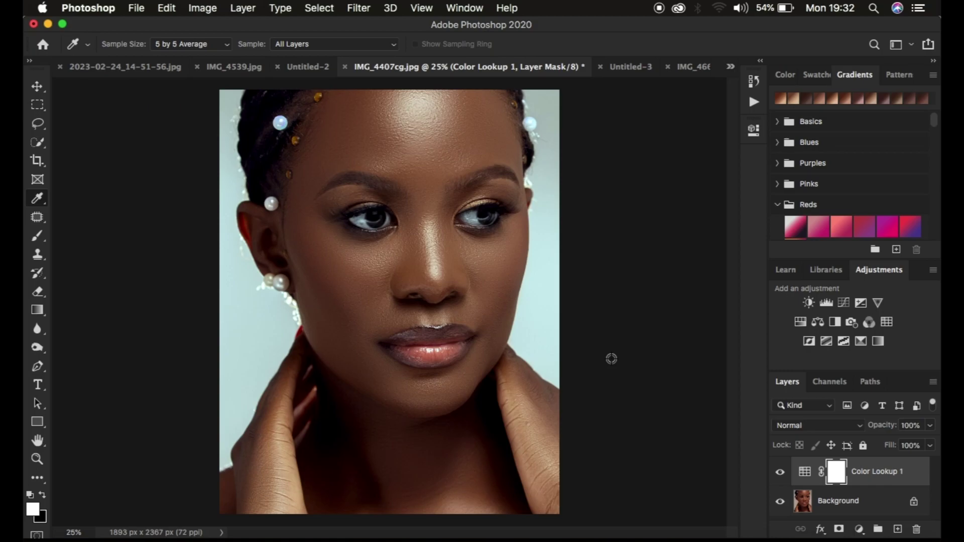
{"action": "left_click", "coordinate": [780, 474]}
{"action": "left_click", "coordinate": [780, 473]}
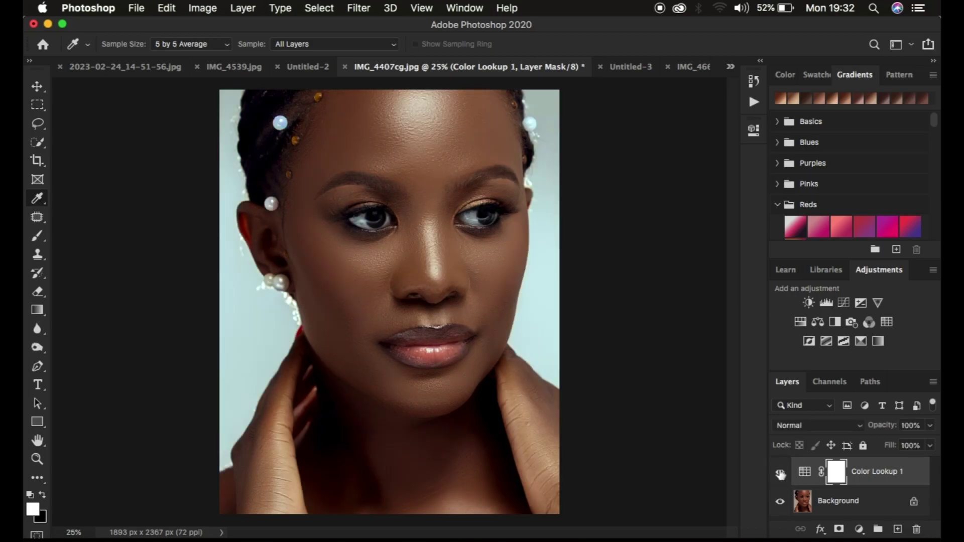